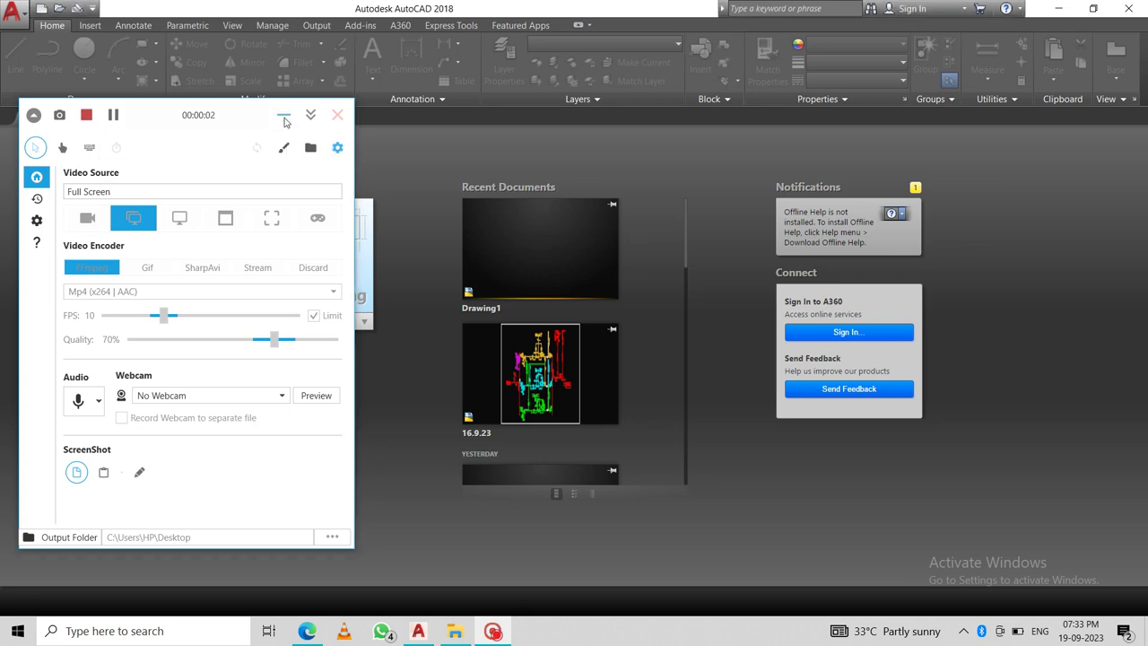
- Start a new blank drawing and turn the drawing grid off
left_click(284, 120)
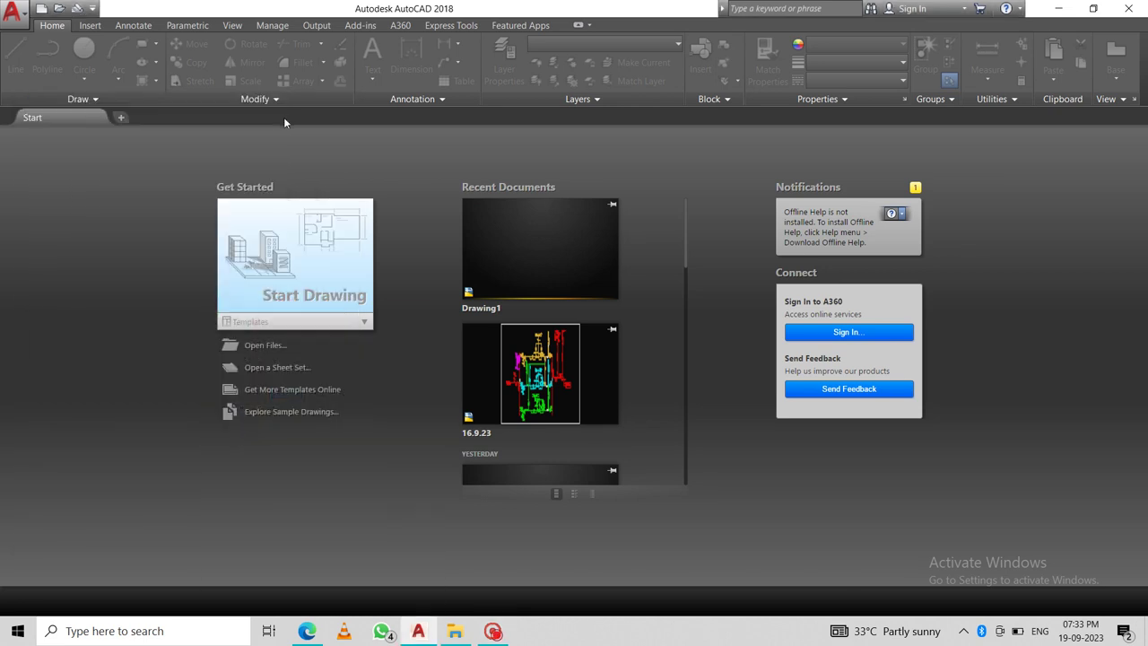
left_click(301, 246)
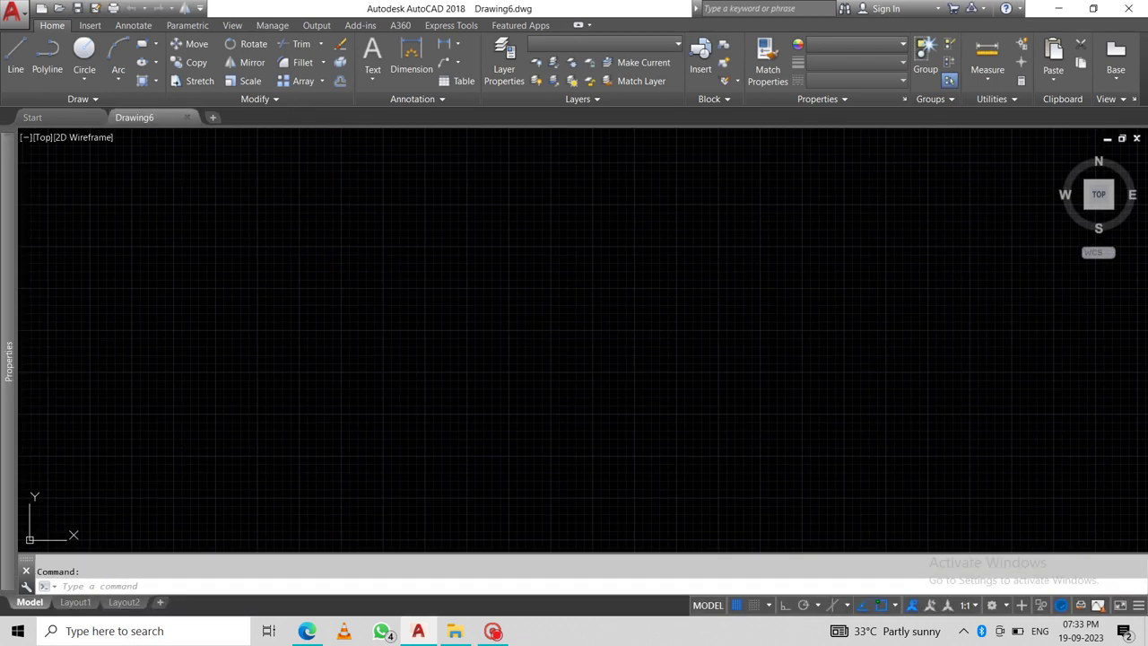
key("F7")
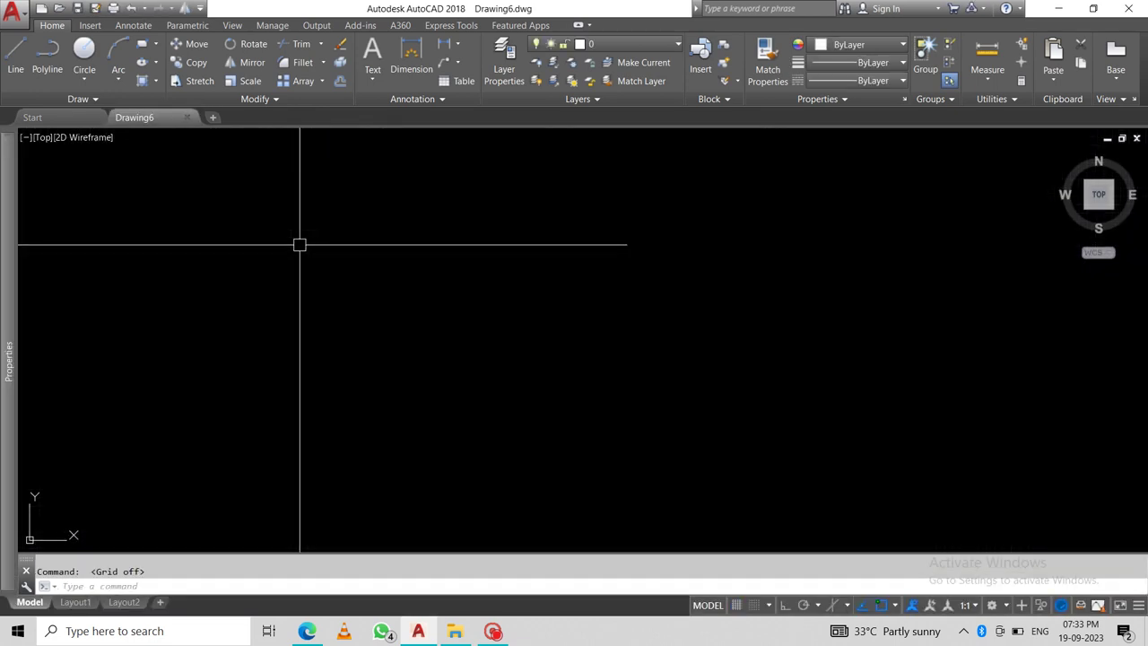
- Split model space into two vertical viewports and make the left one active
left_click(232, 26)
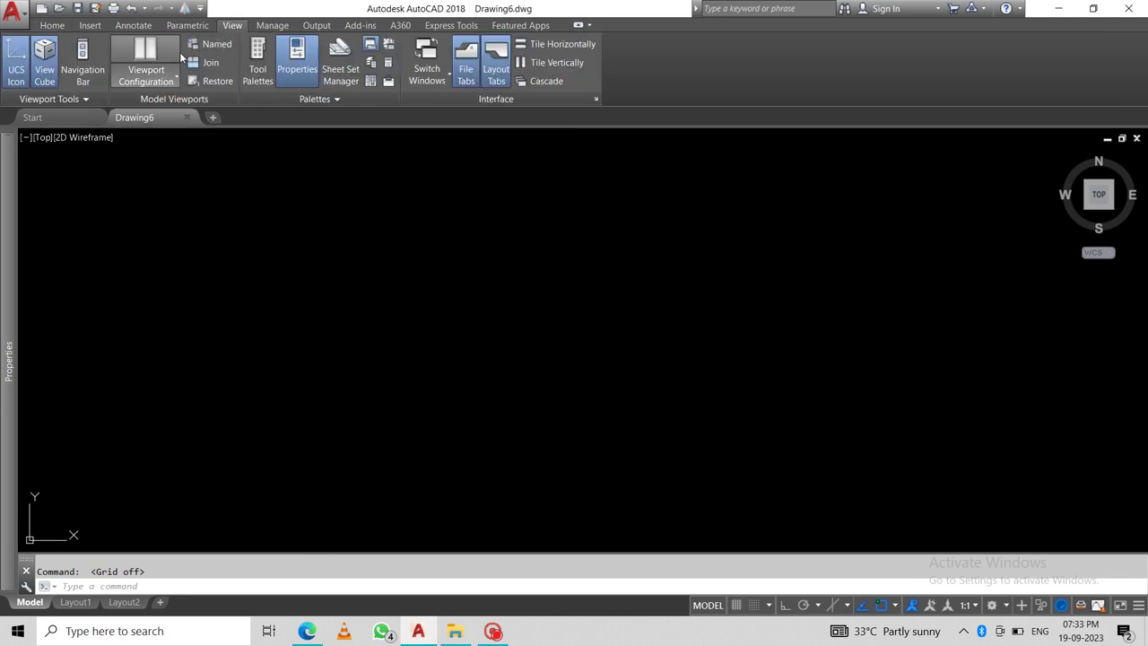
left_click(176, 78)
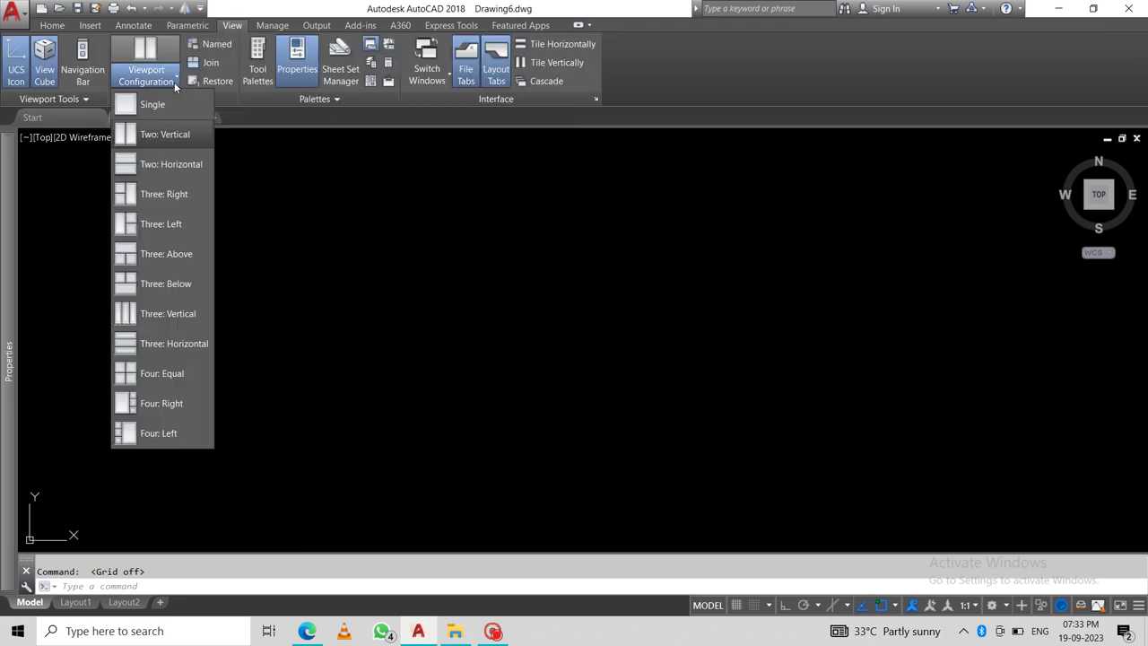
left_click(168, 136)
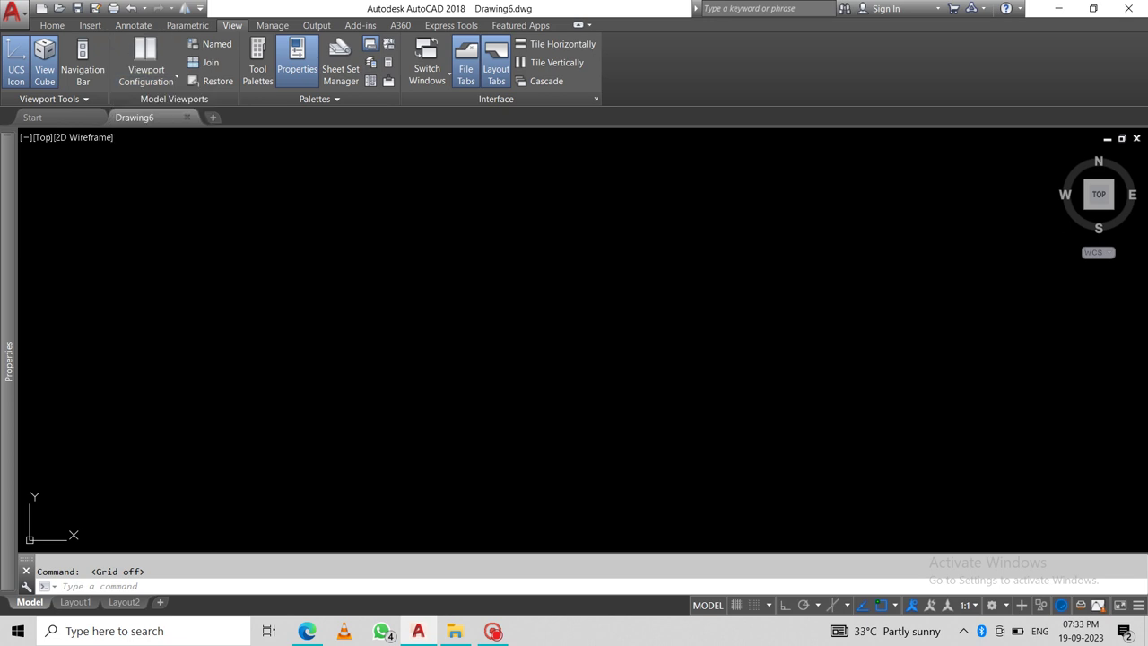
left_click(230, 288)
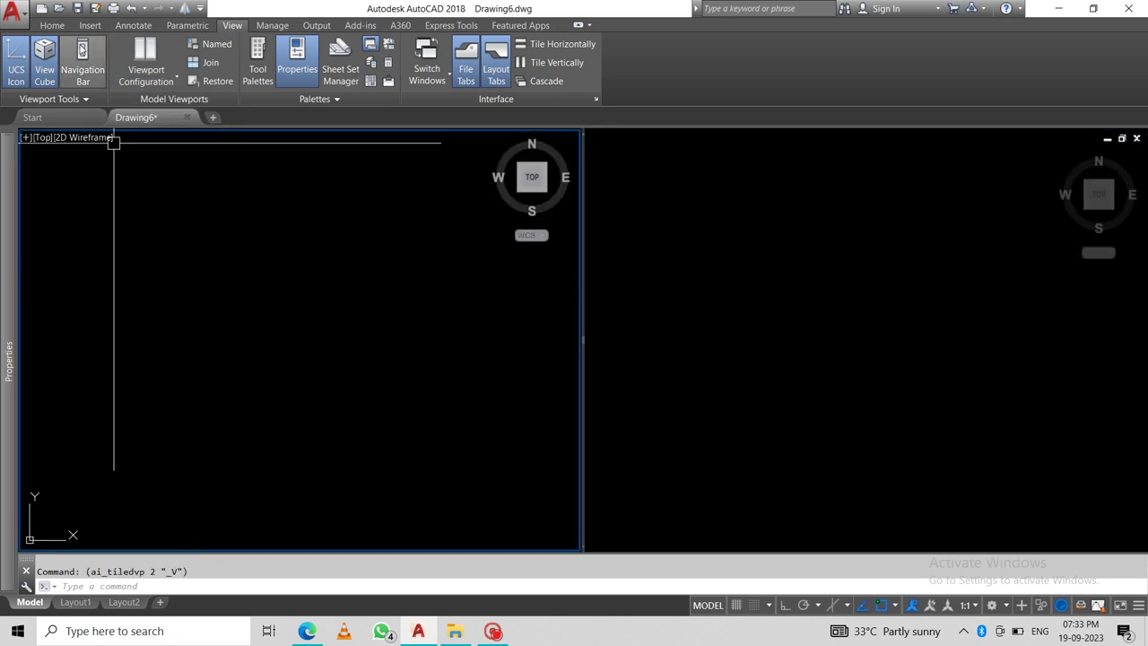
- Attach the OIP image as a reference, placing and scaling it in the drawing
left_click(89, 25)
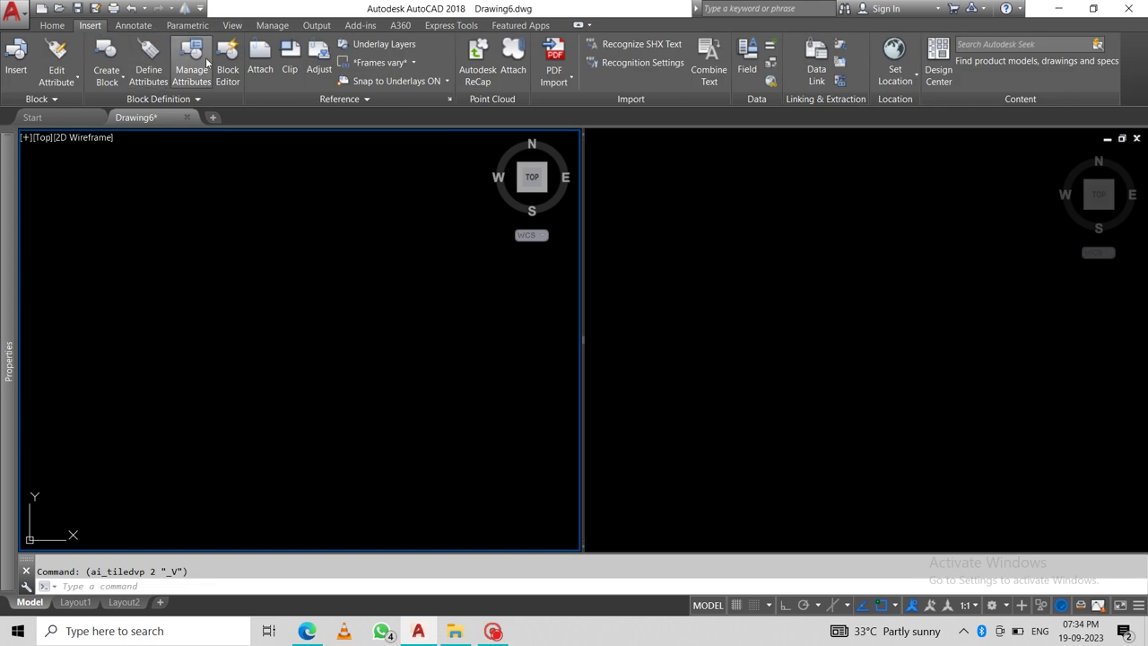
left_click(259, 61)
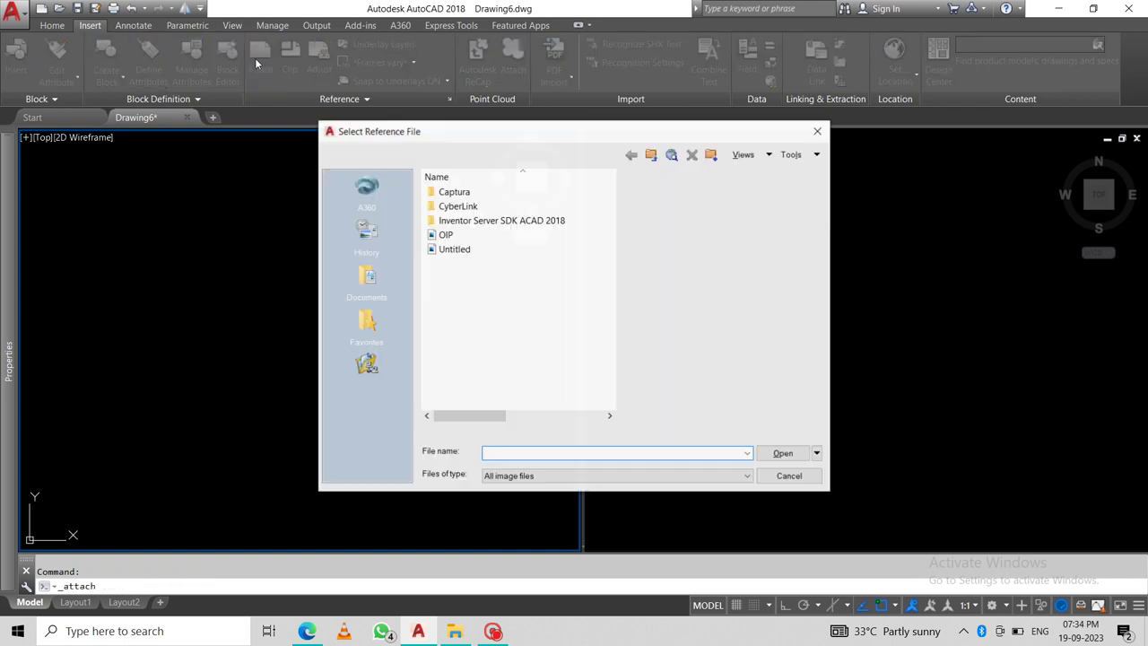
left_click(441, 250)
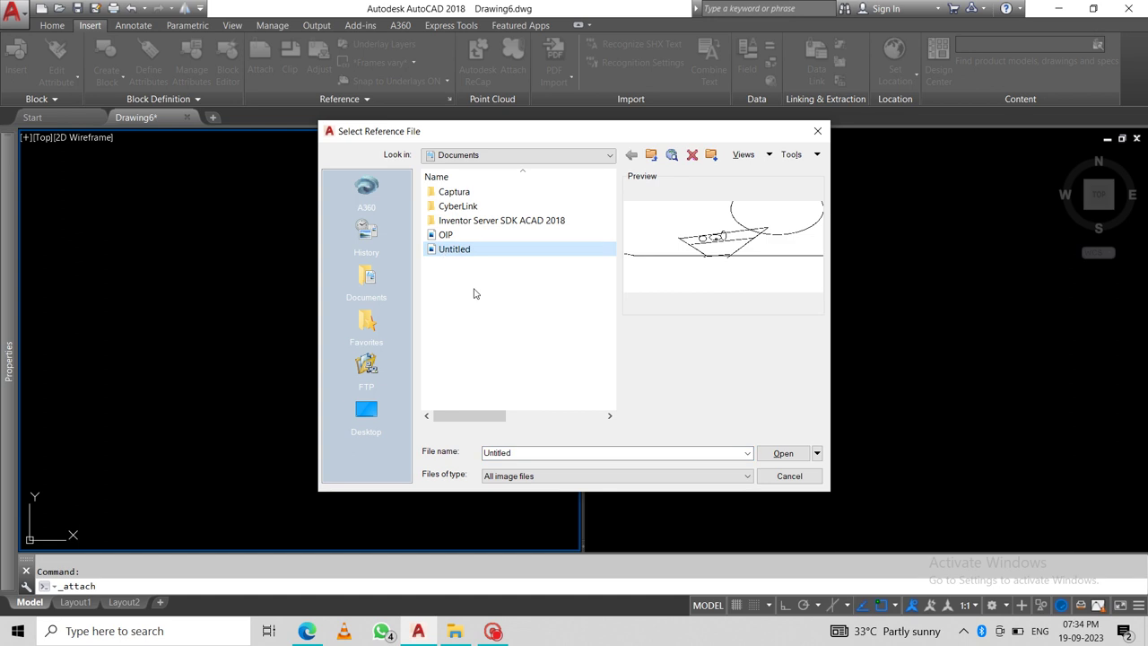
left_click(446, 234)
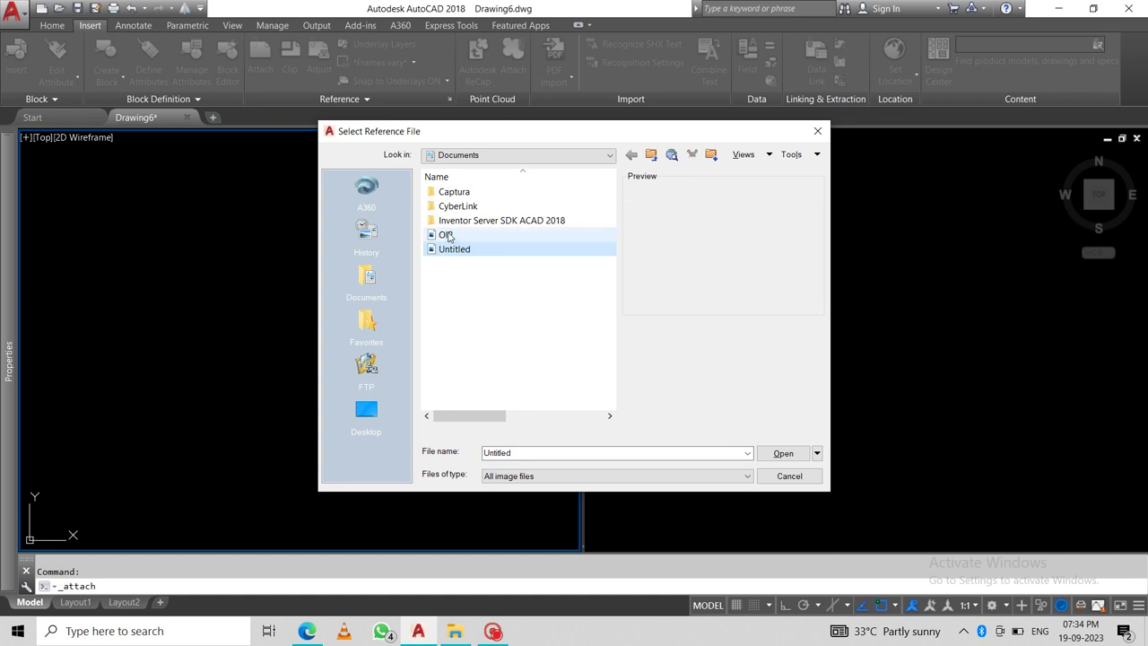
left_click(777, 455)
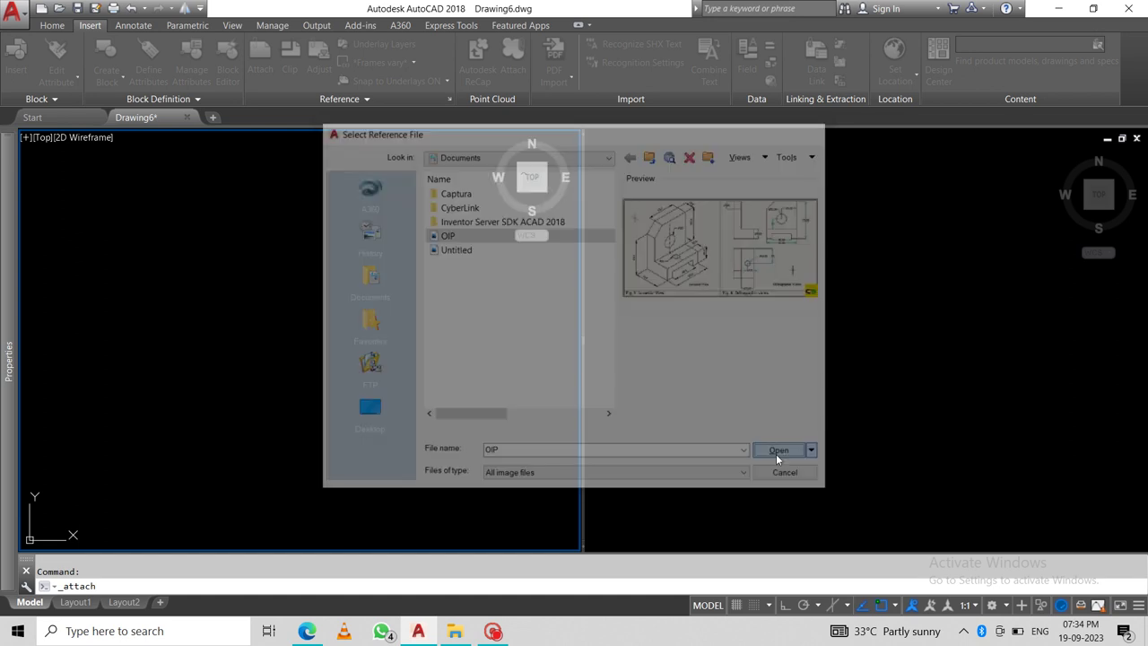
left_click(562, 424)
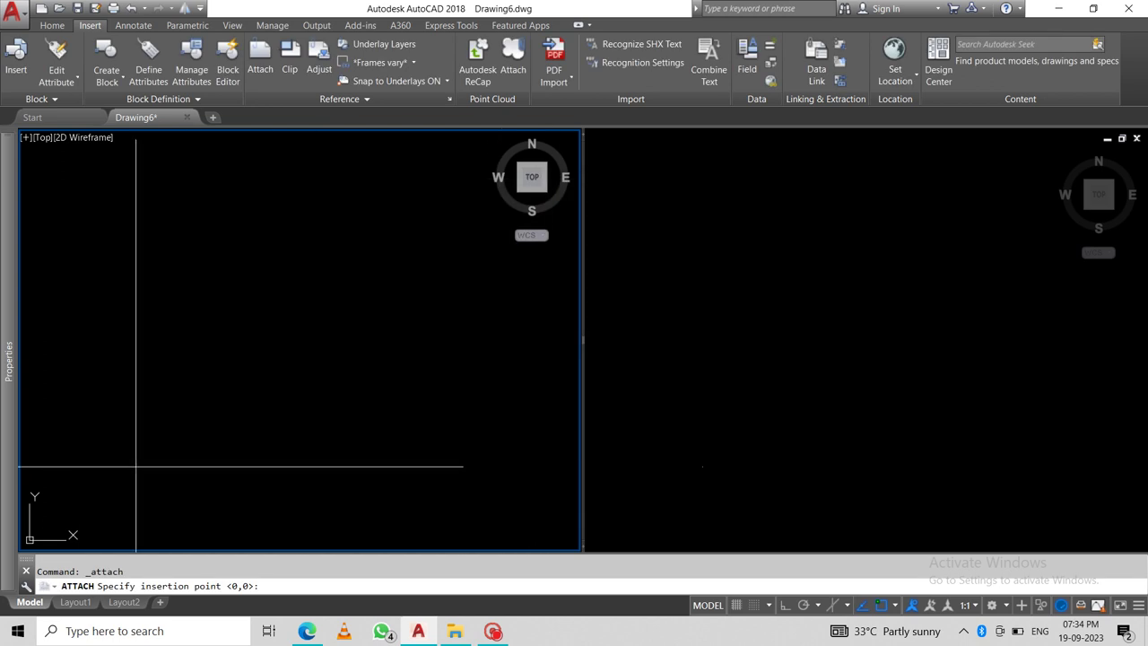
left_click(119, 498)
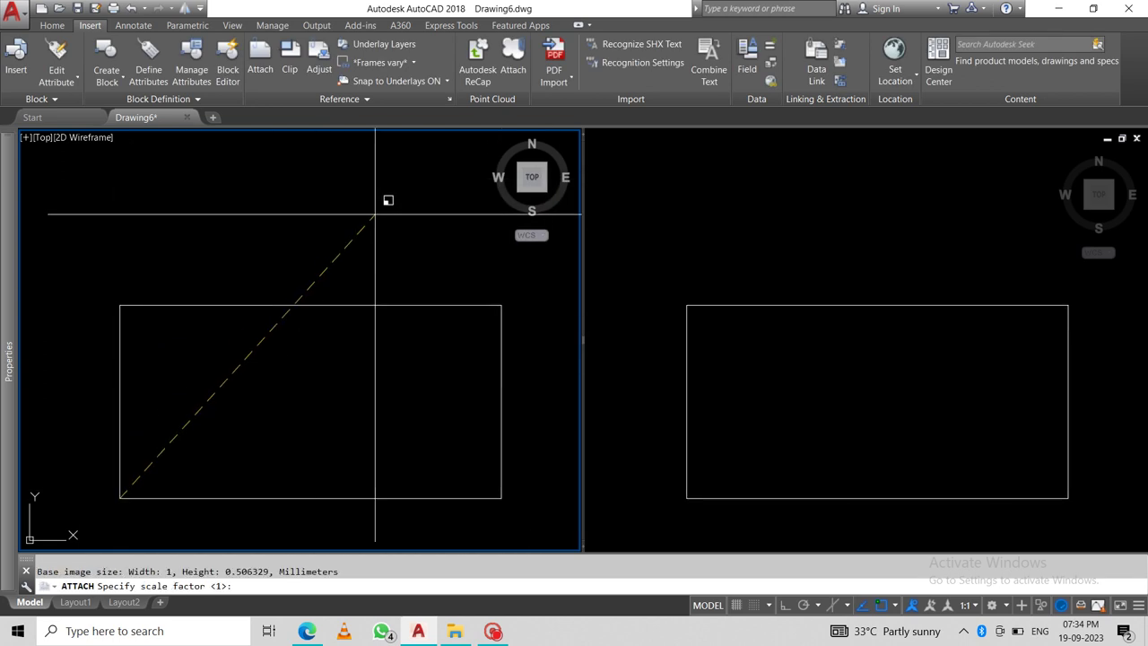
left_click(374, 216)
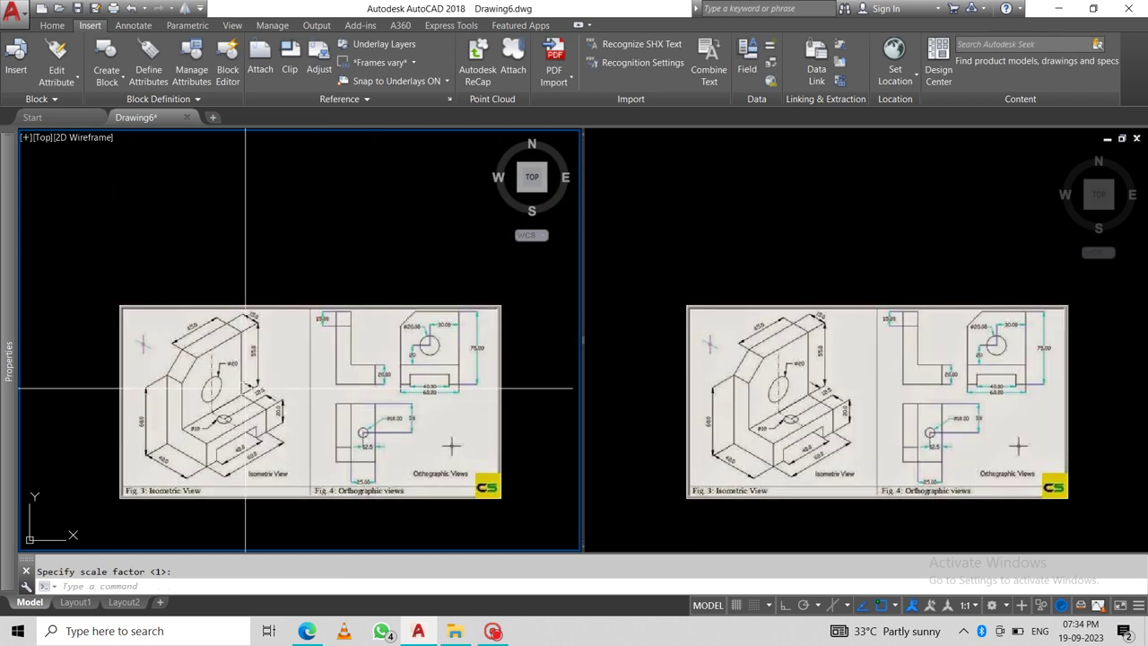
- Zoom the left viewport onto the image and pan it out of the right viewport
scroll(243, 389, "up", 2)
middle_click_drag(263, 395, 261, 379)
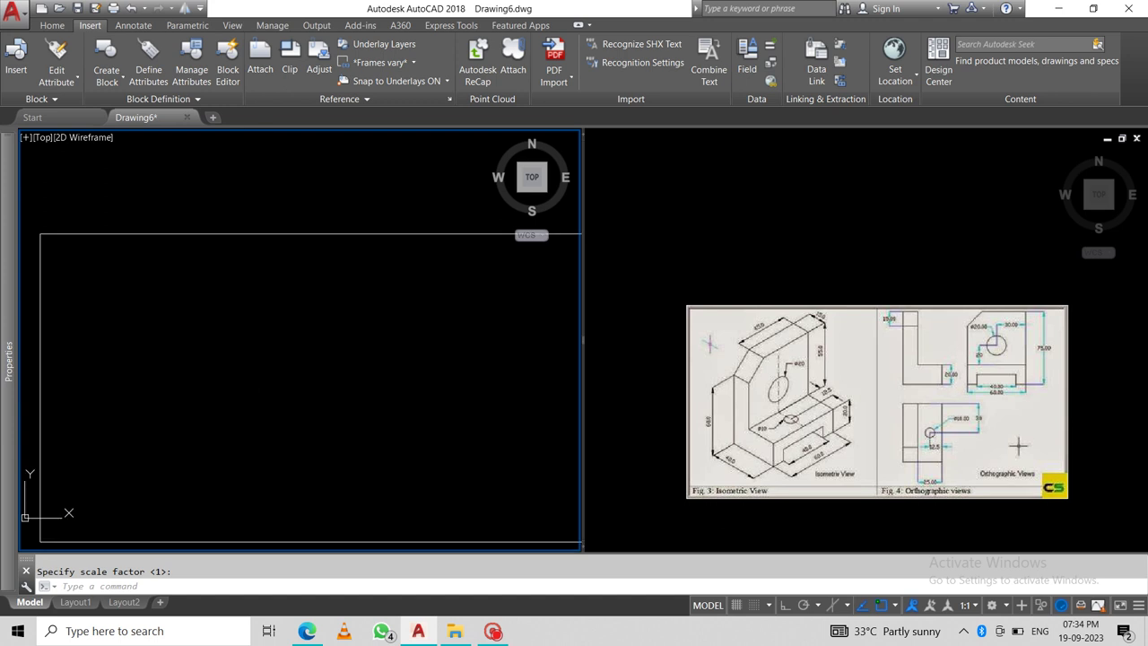
left_click(792, 343)
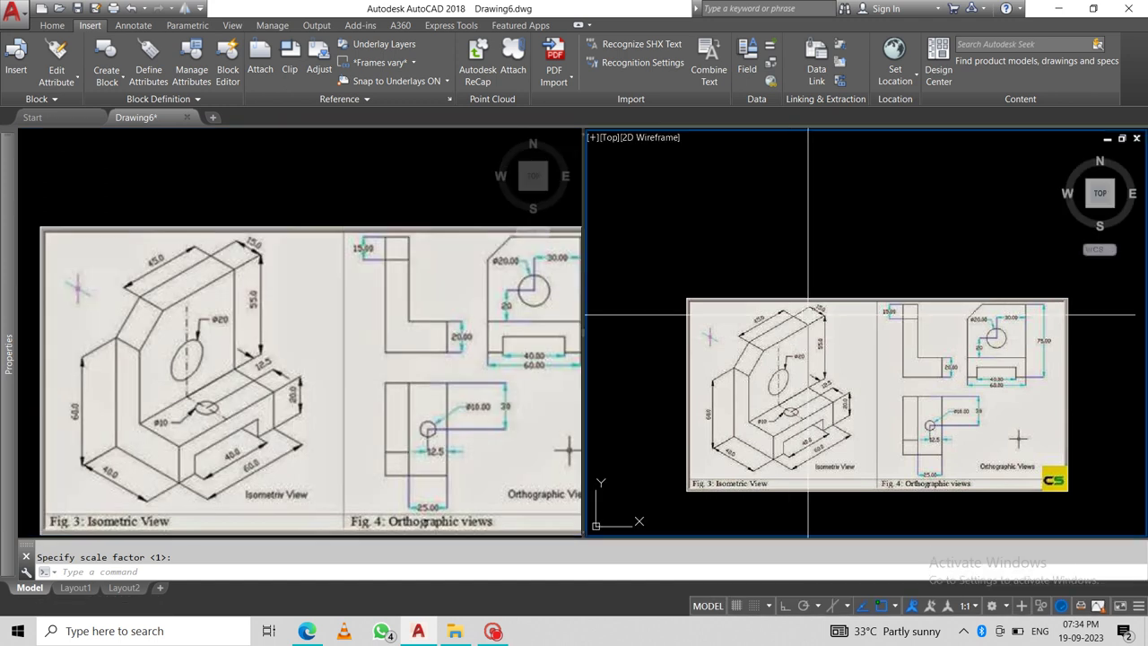
left_click(812, 235)
left_click(747, 239)
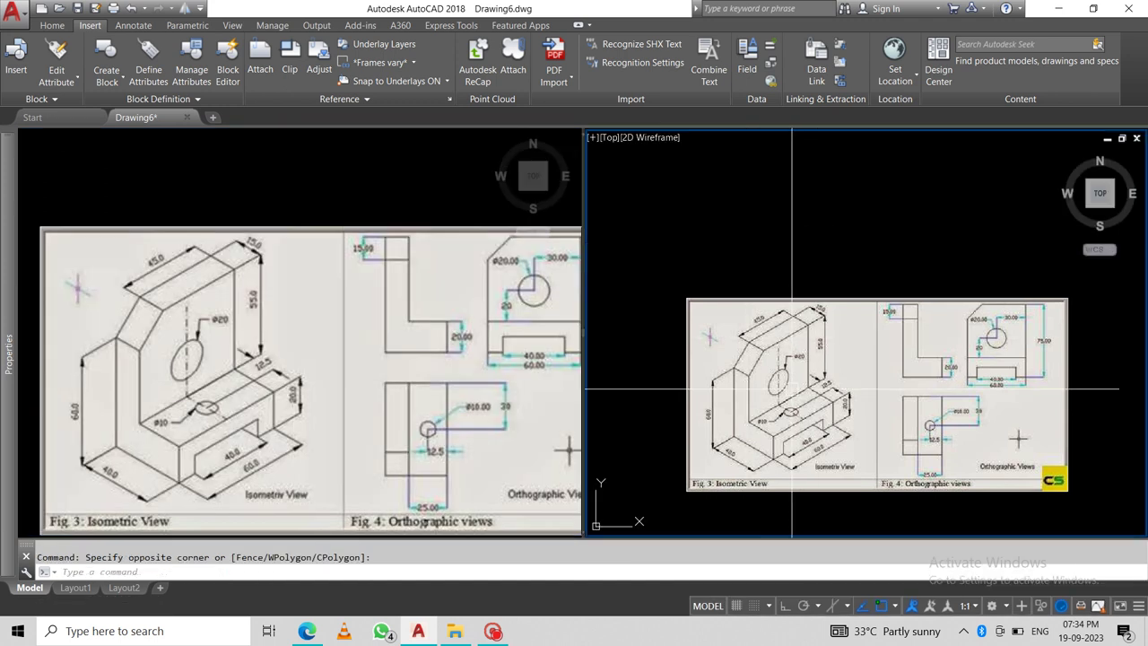
middle_click_drag(753, 269, 765, 386)
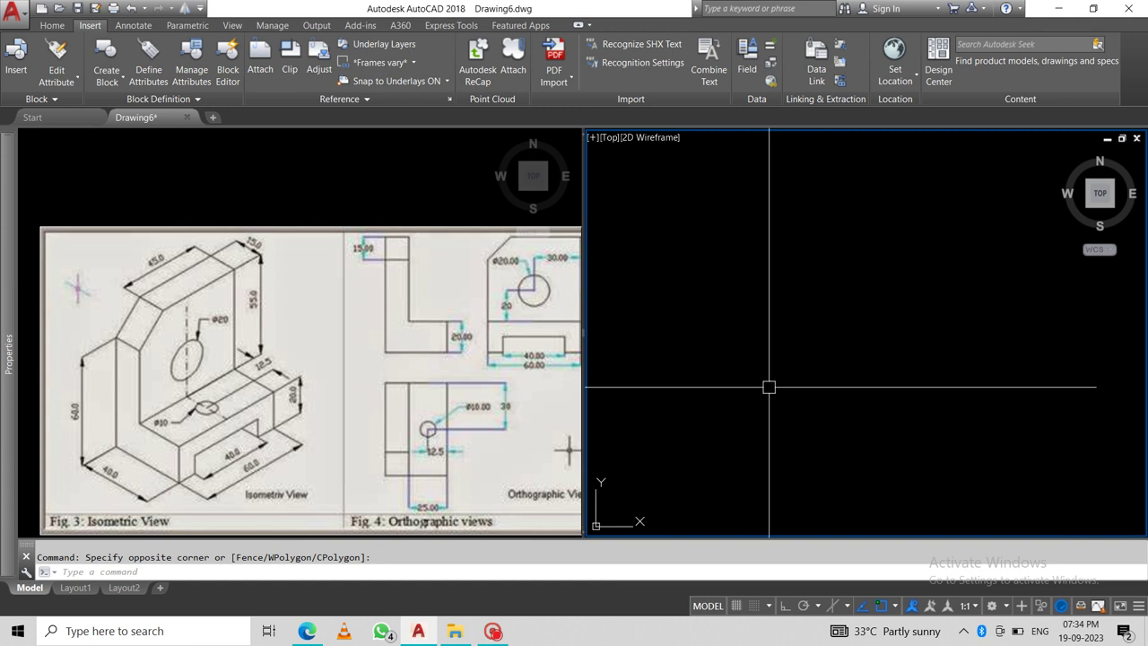
- Set the snap type to Isometric snap in the Snap and Grid settings (OS)
type("os")
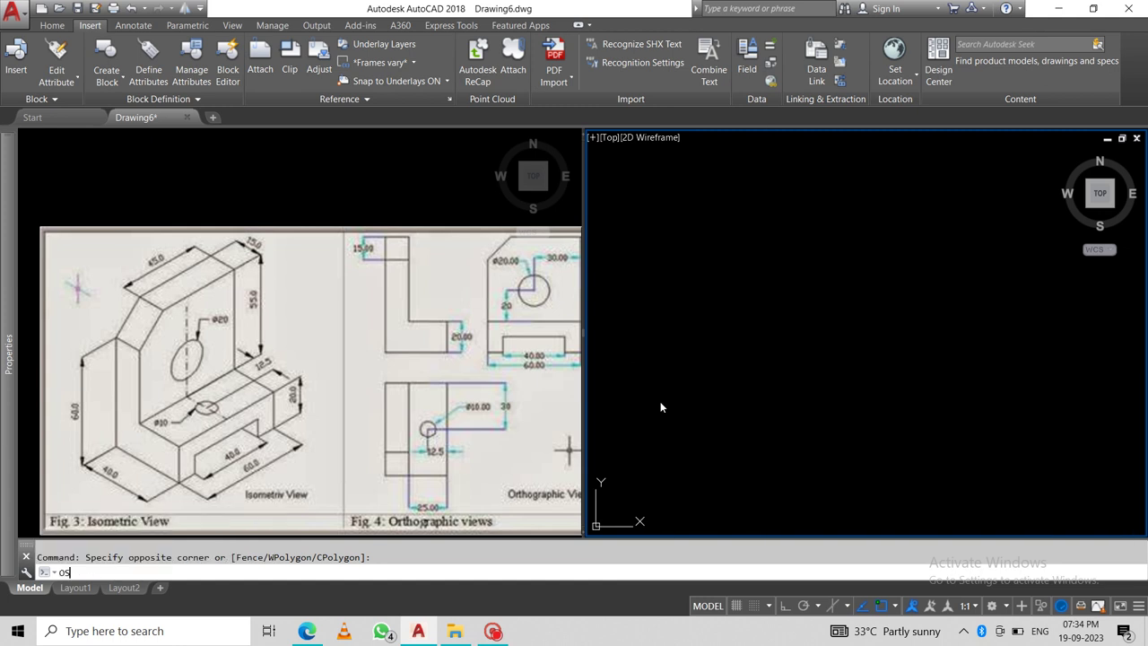
key("Return")
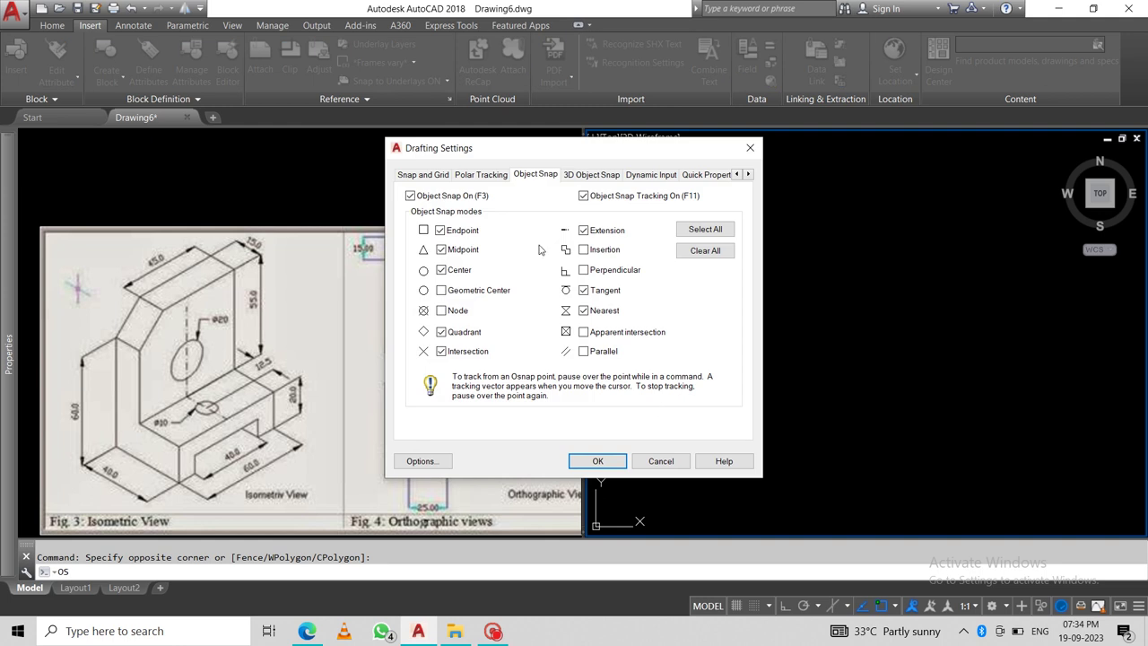
left_click(426, 176)
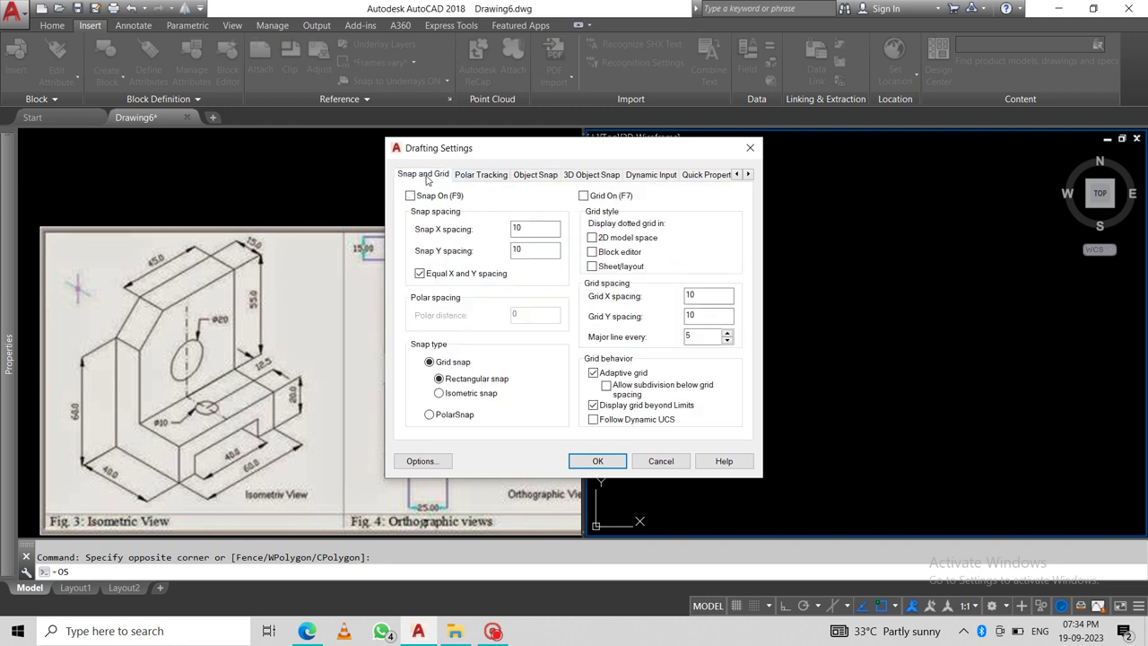
left_click(439, 393)
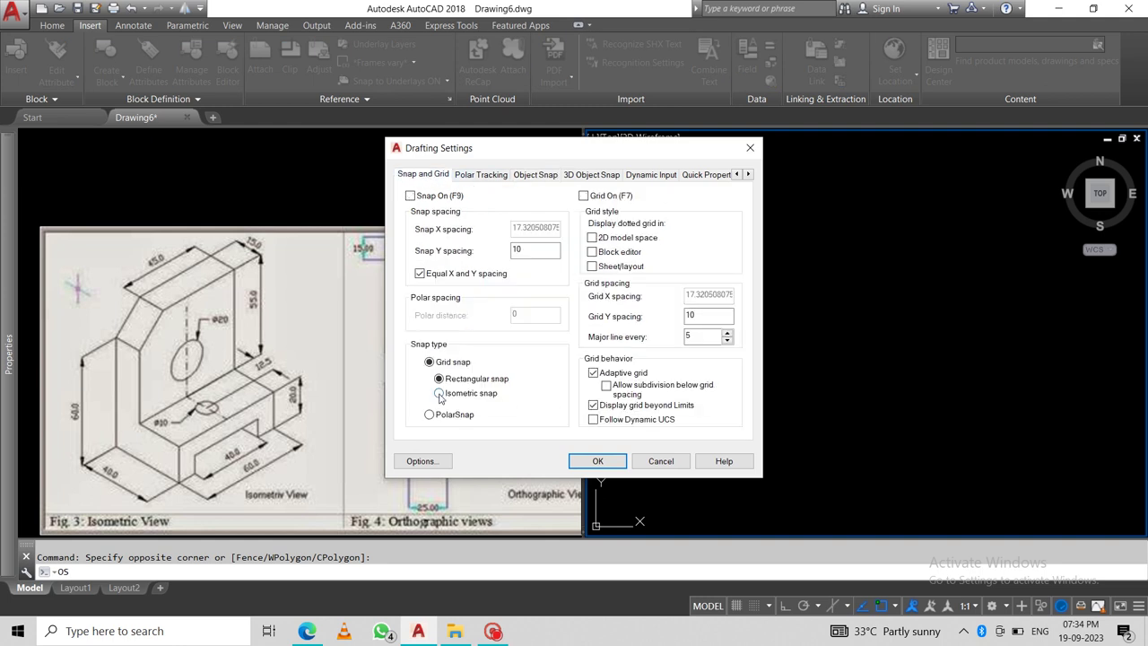
left_click(588, 461)
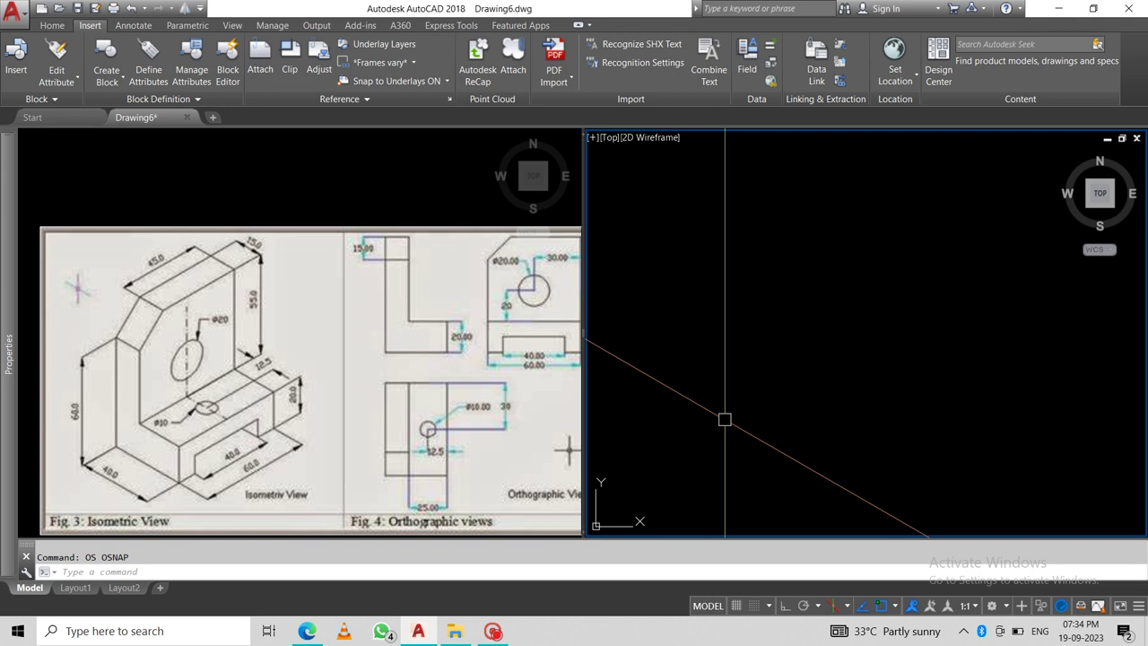
- Start a line in the right viewport with Ortho on and draw the first 20-unit edge
type("l")
key("Return")
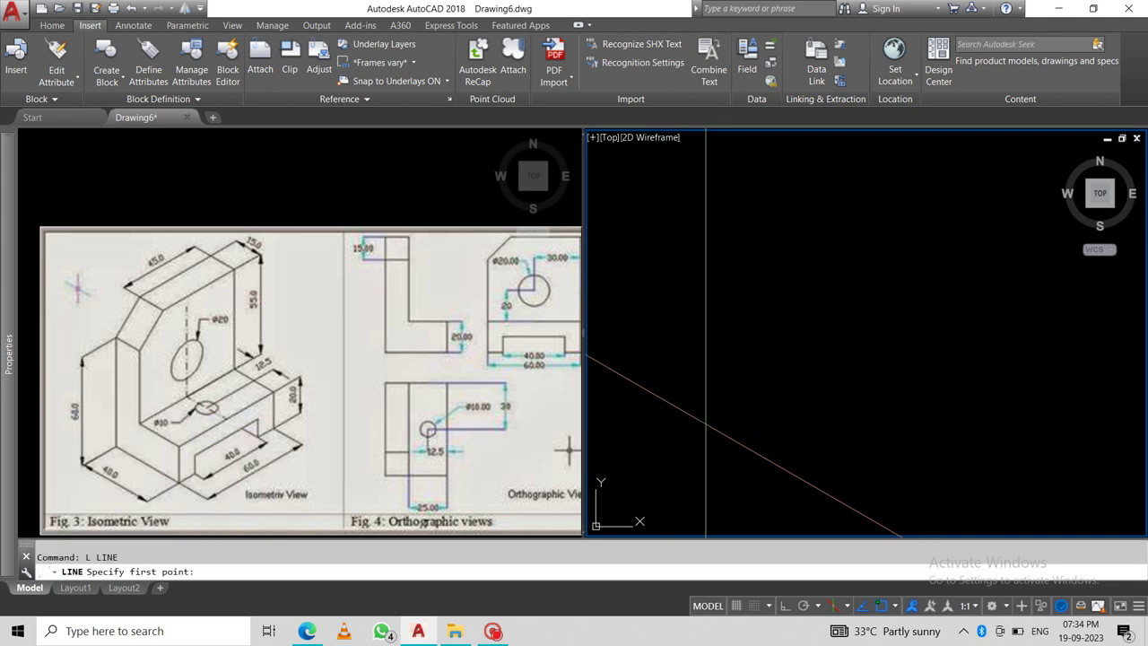
left_click(738, 413)
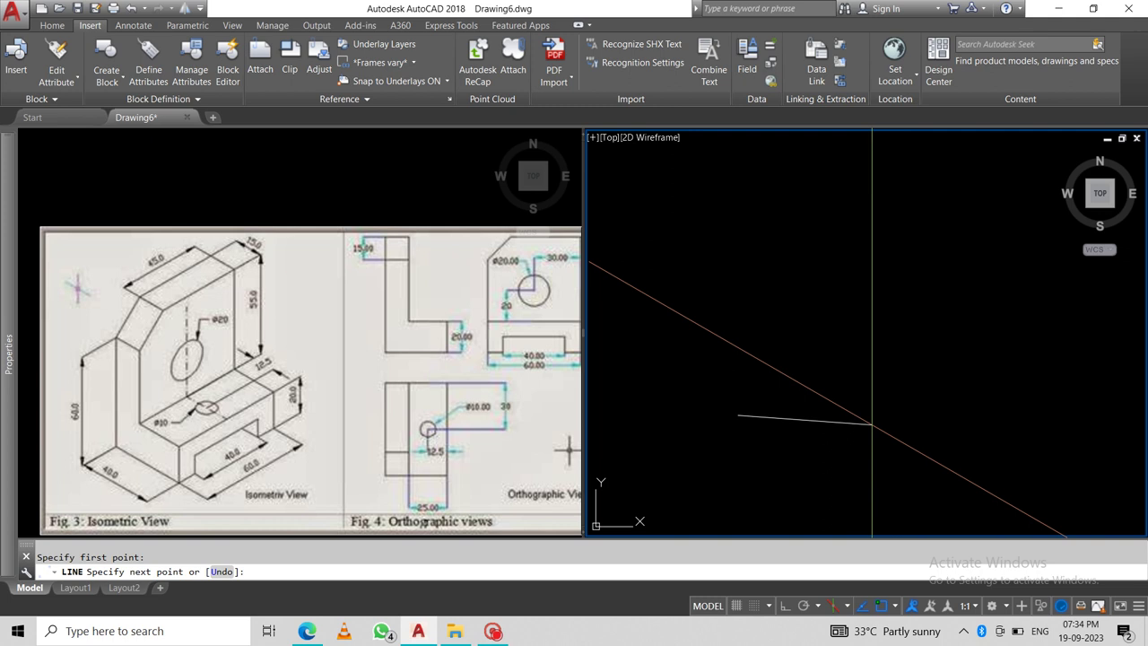
key("F8")
type("20")
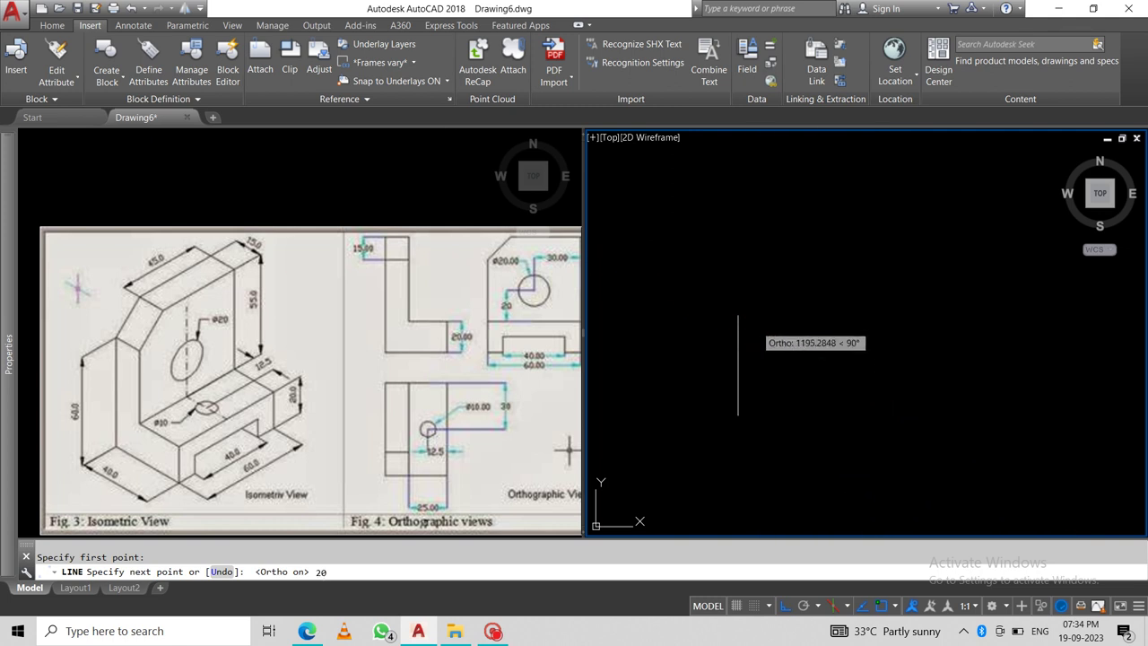
key("Return")
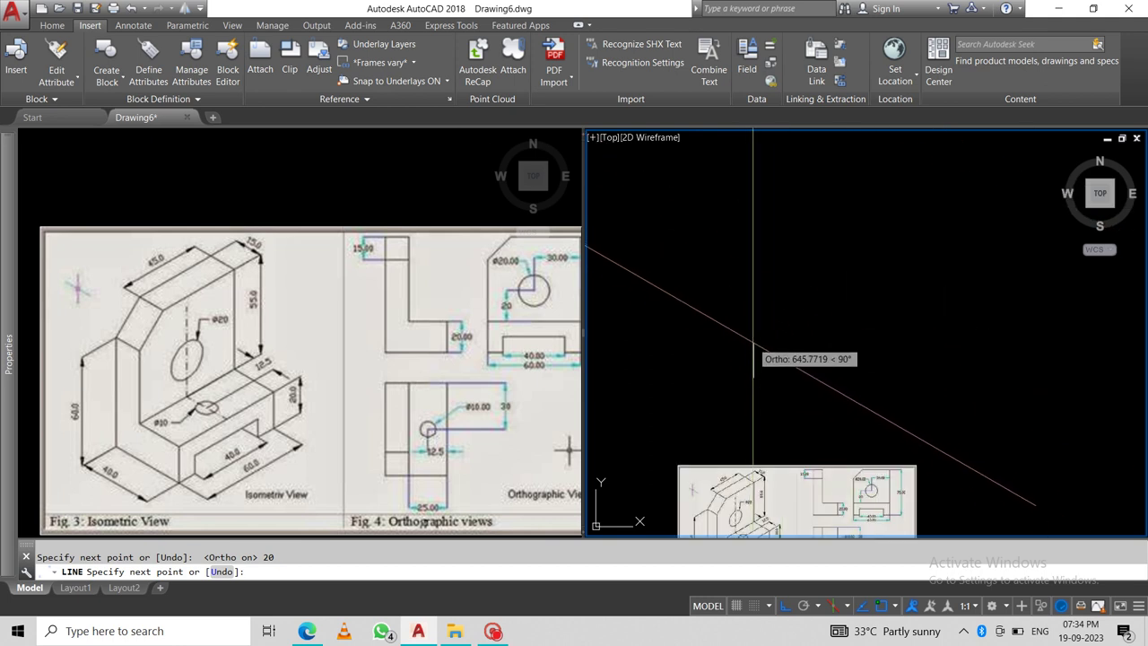
middle_click_drag(758, 372, 755, 226)
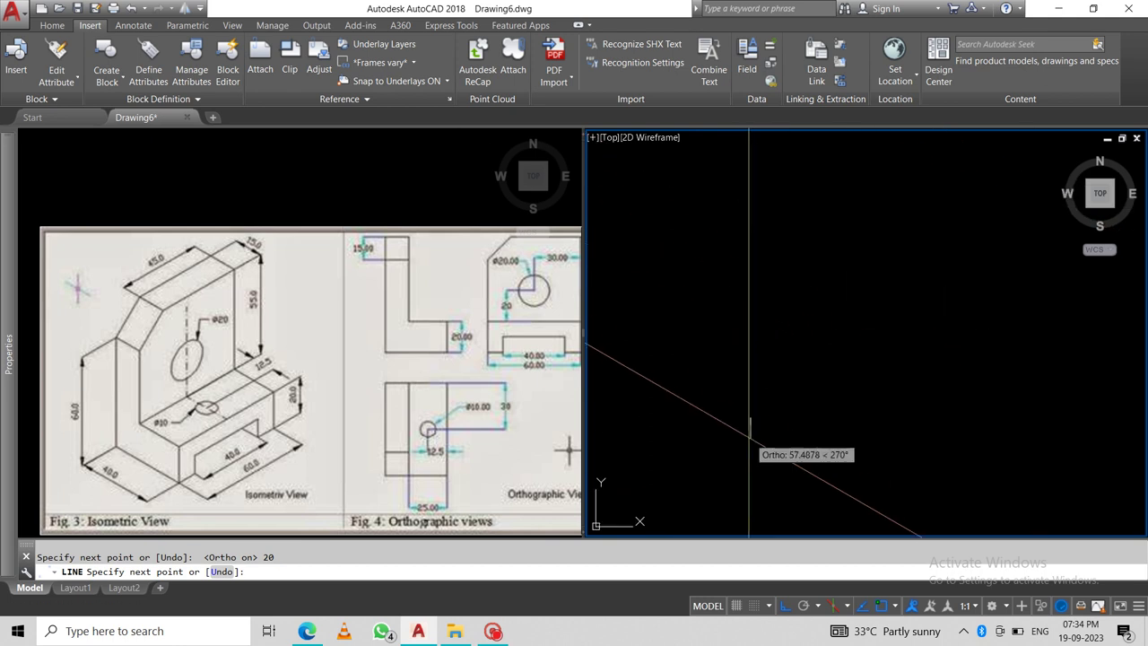
left_click(753, 406)
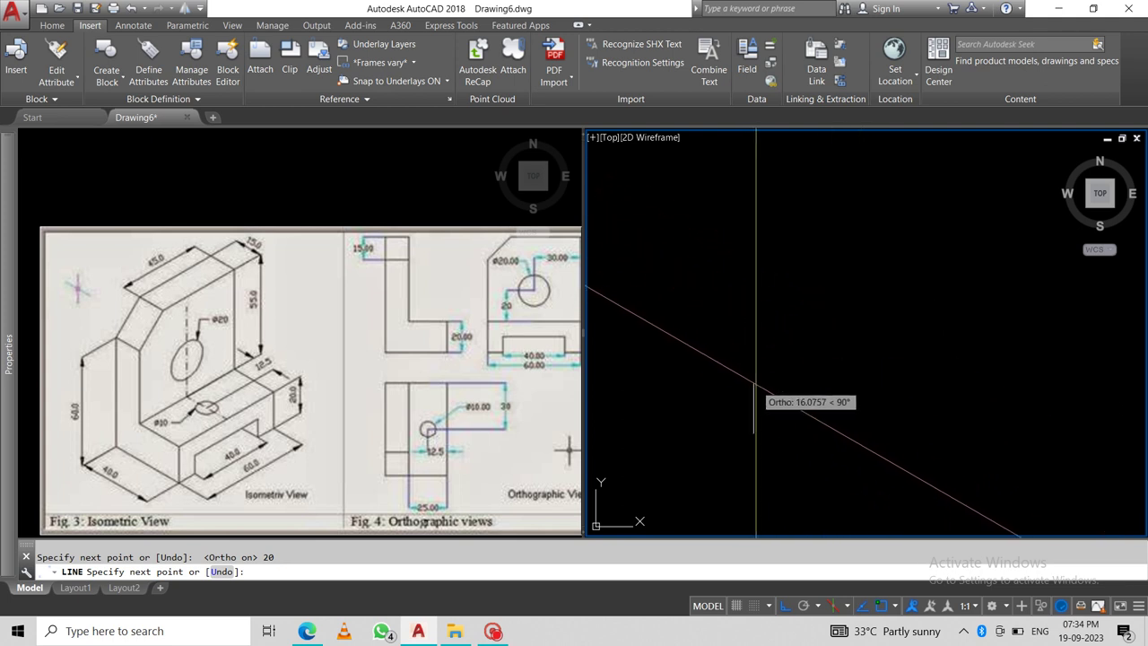
scroll(759, 376, "up", 4)
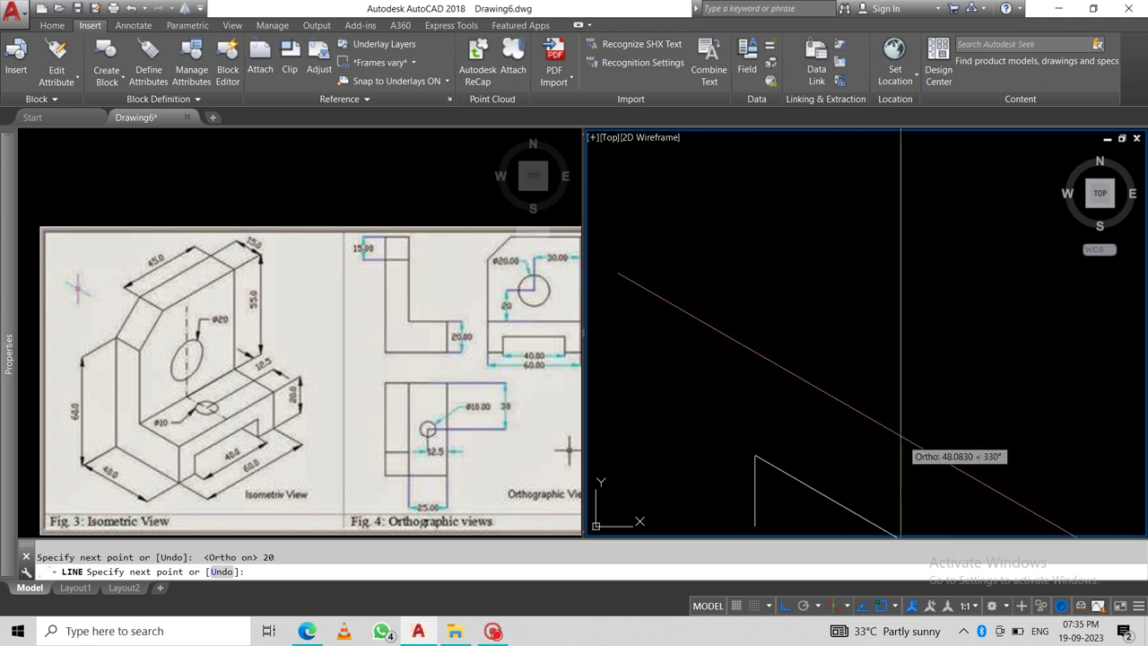
middle_click_drag(933, 430, 864, 304)
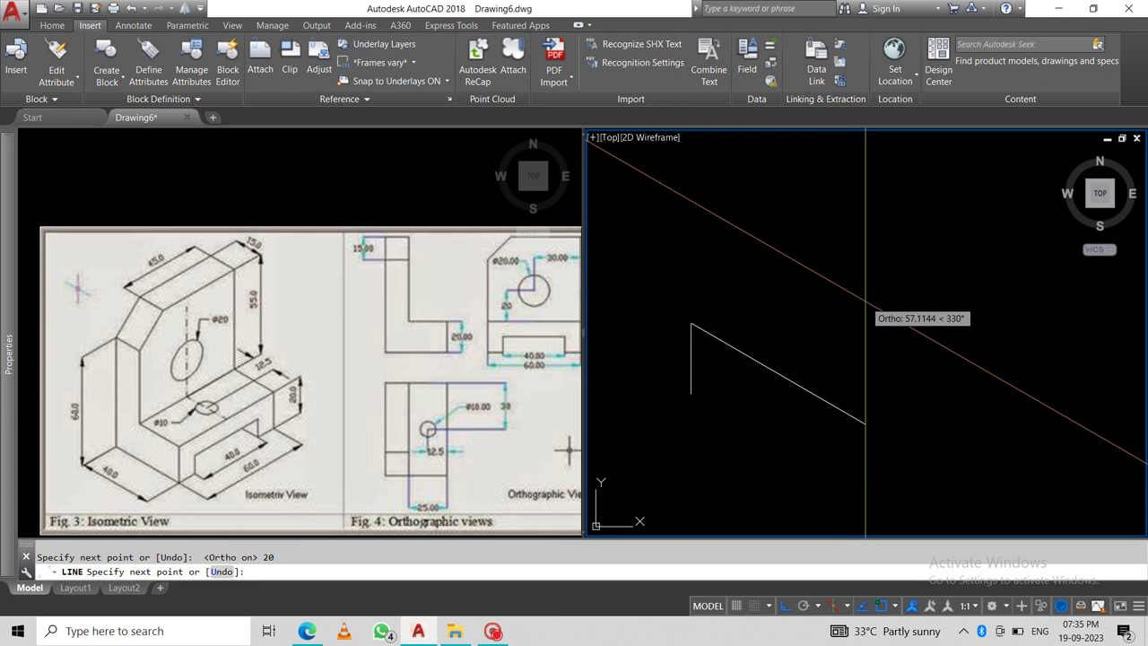
- Switching isoplanes, add a 60-unit edge at 30°, a 20-unit drop and a 10-unit segment
key("F5")
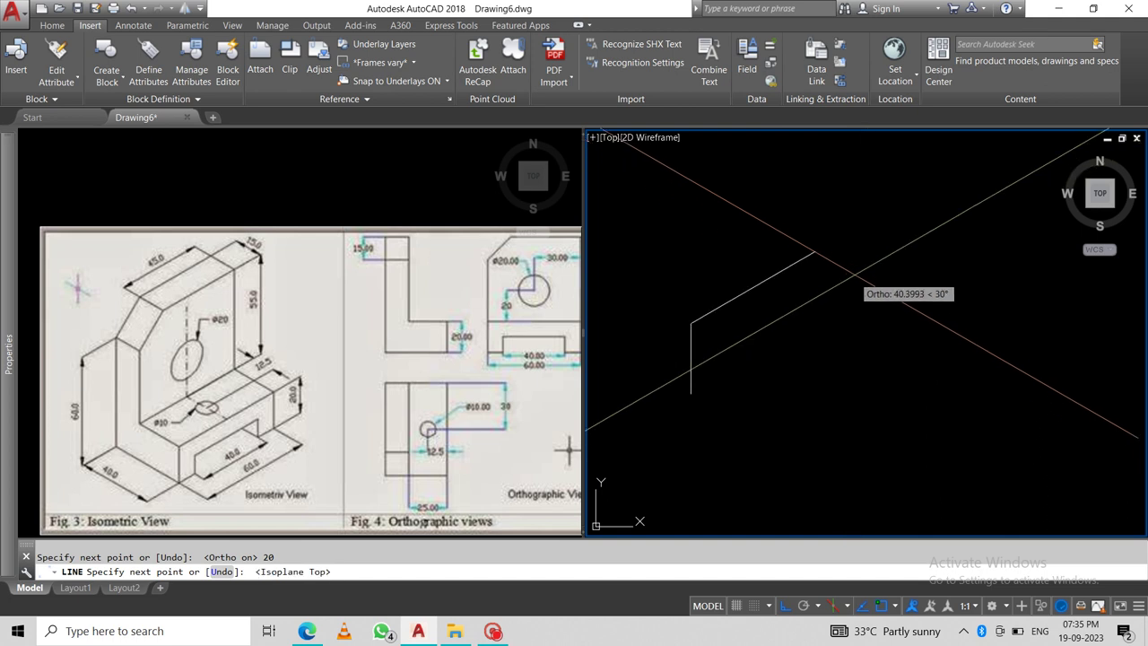
scroll(830, 268, "down", 2)
type("60")
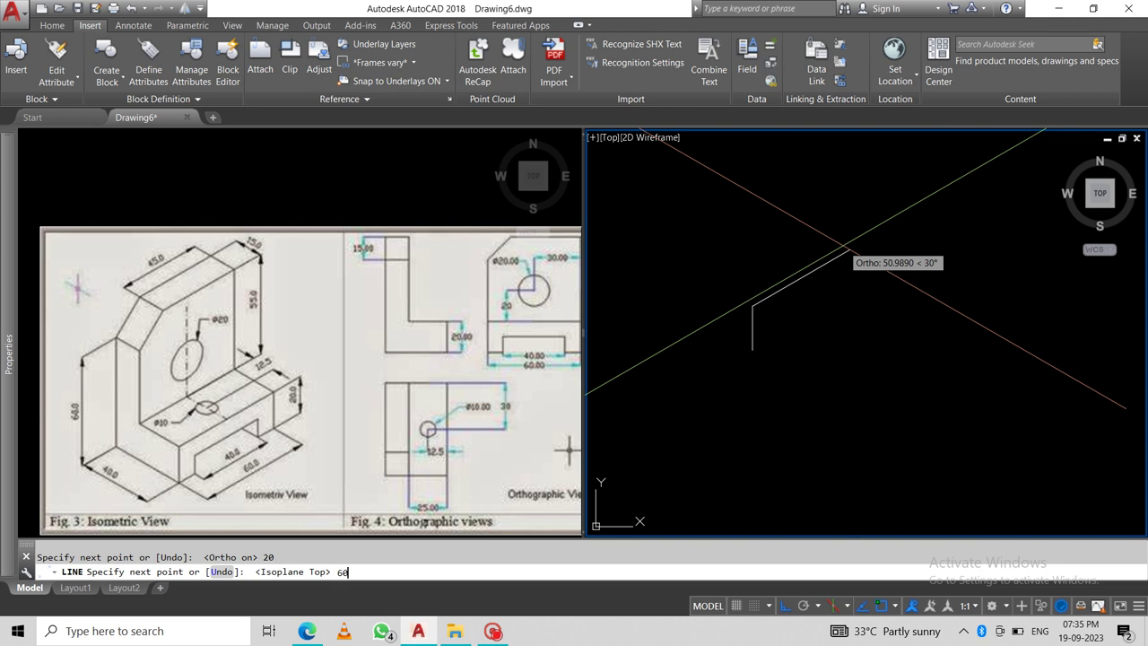
key("Return")
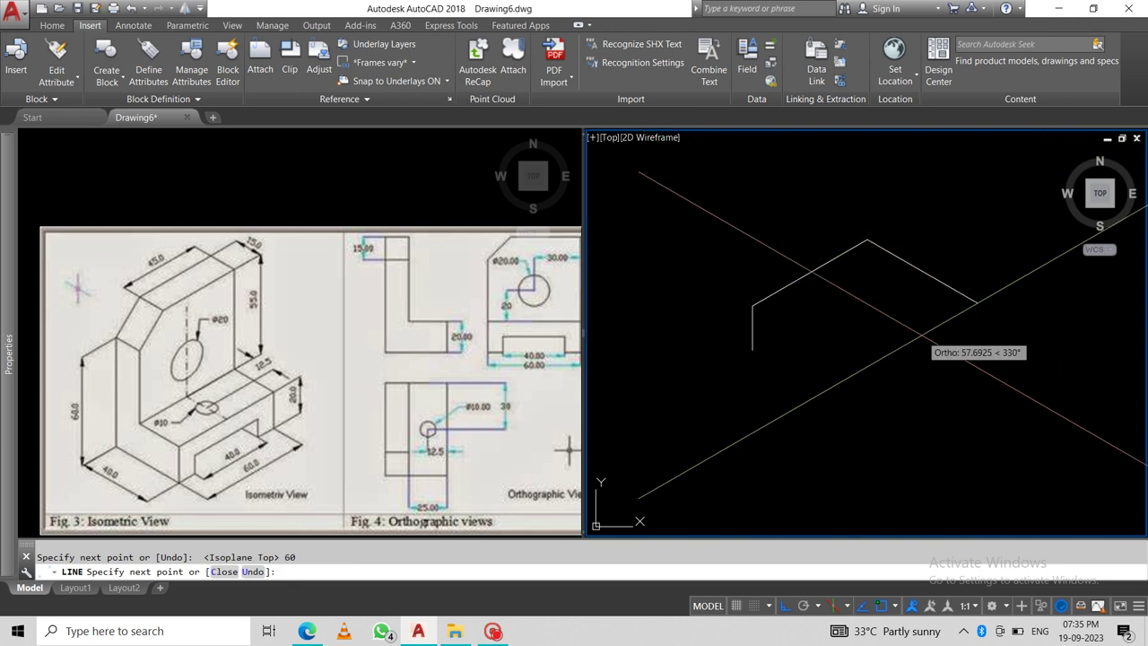
key("F5")
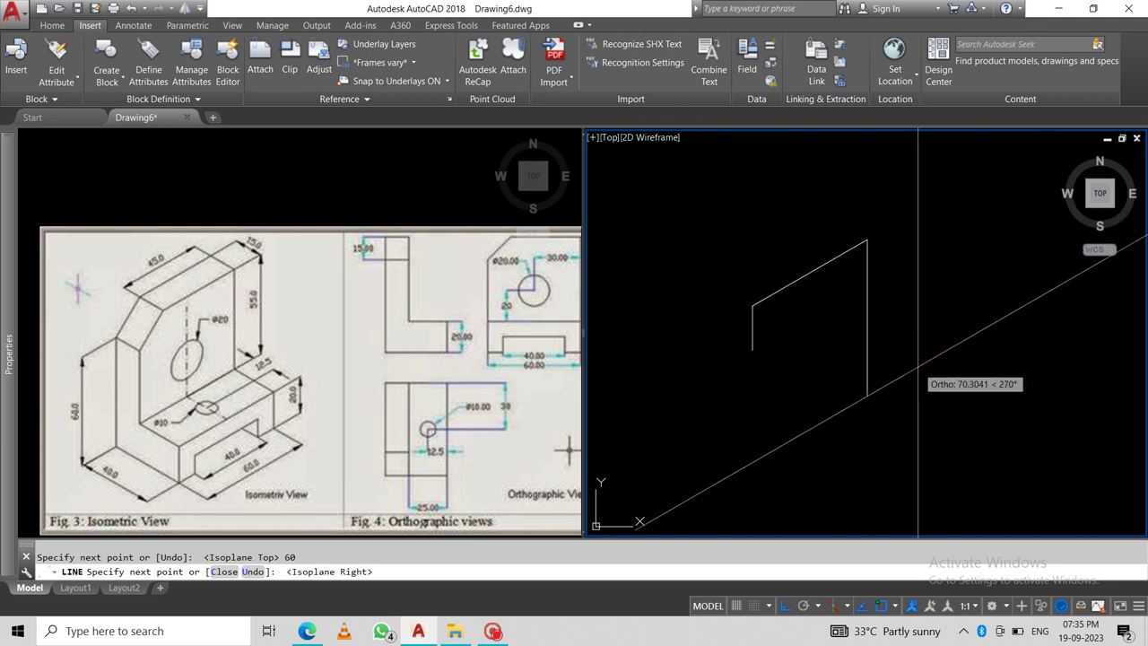
type("20")
key("Return")
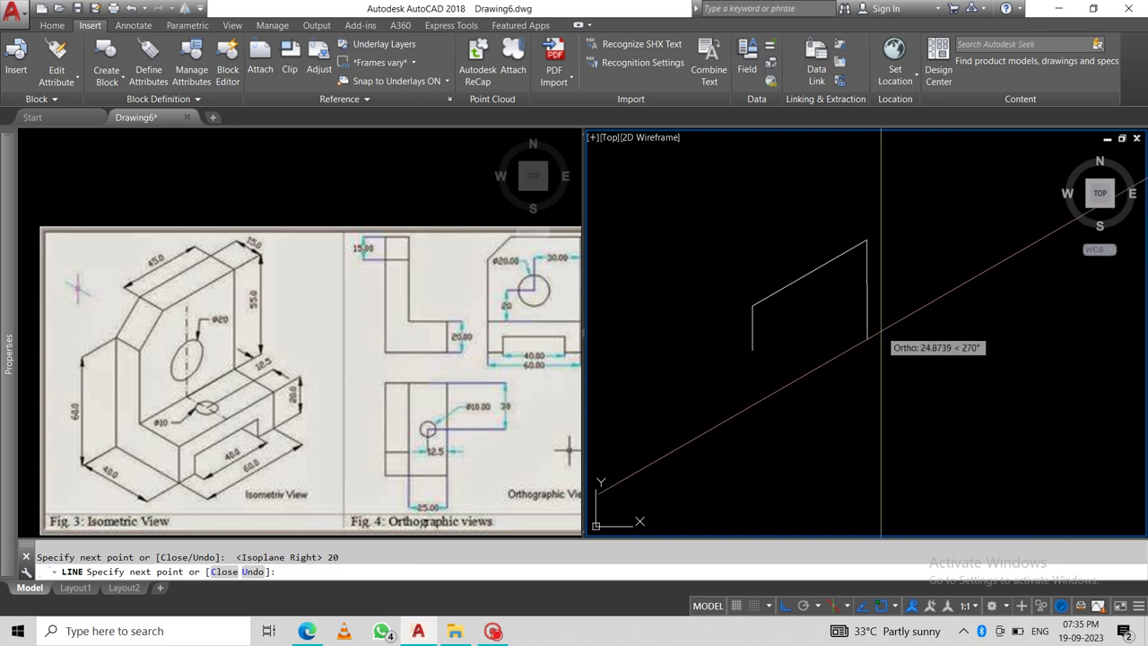
type("10")
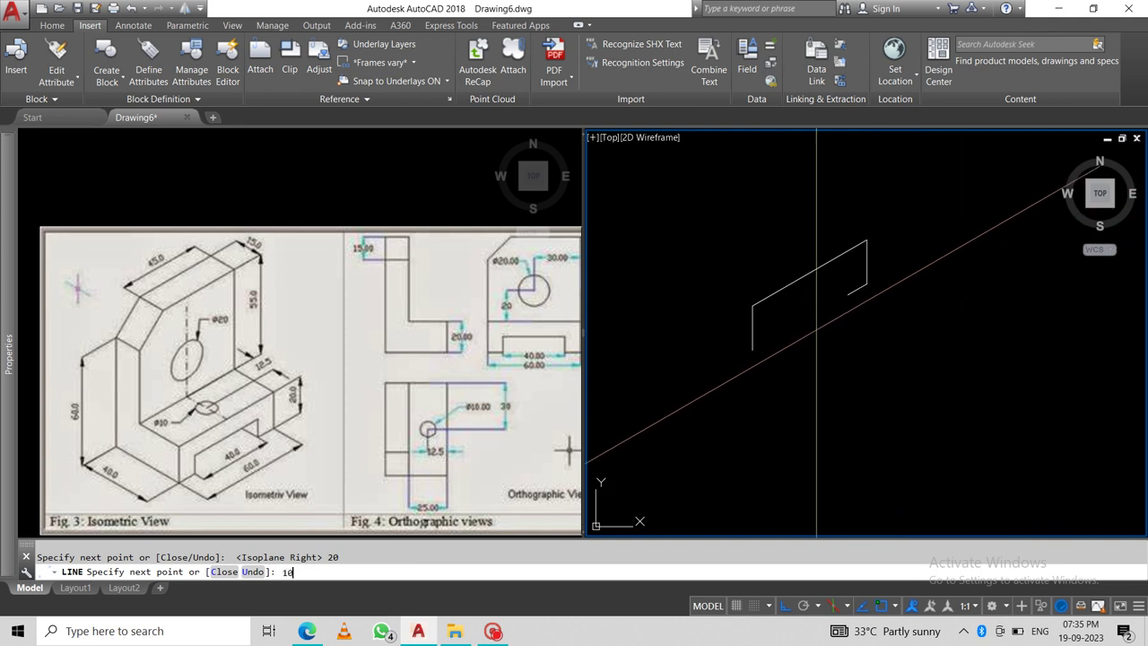
key("Return")
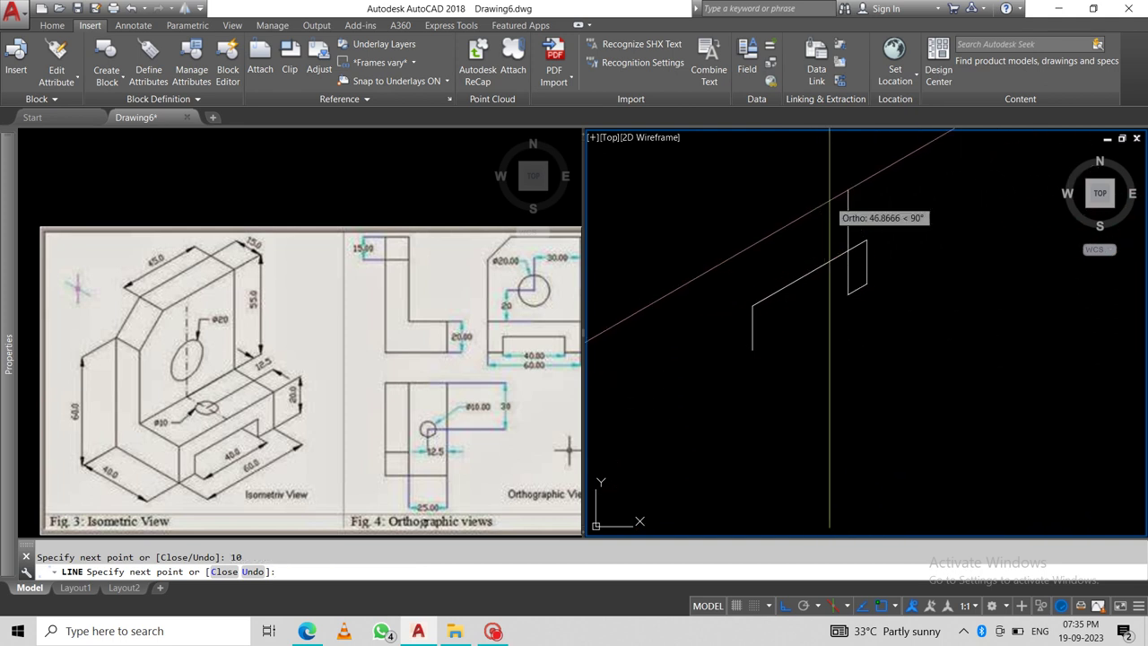
type("1")
- Finish the stepped outline with 10, 40, 10 and 10-unit segments
key("BackSpace")
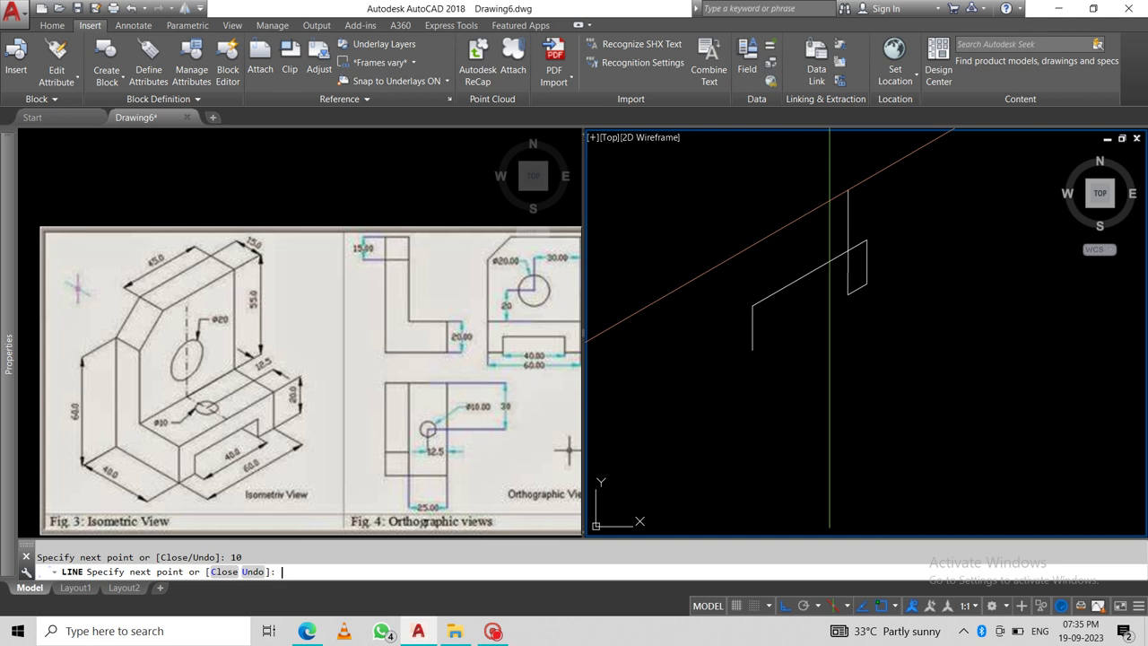
type("10")
key("Return")
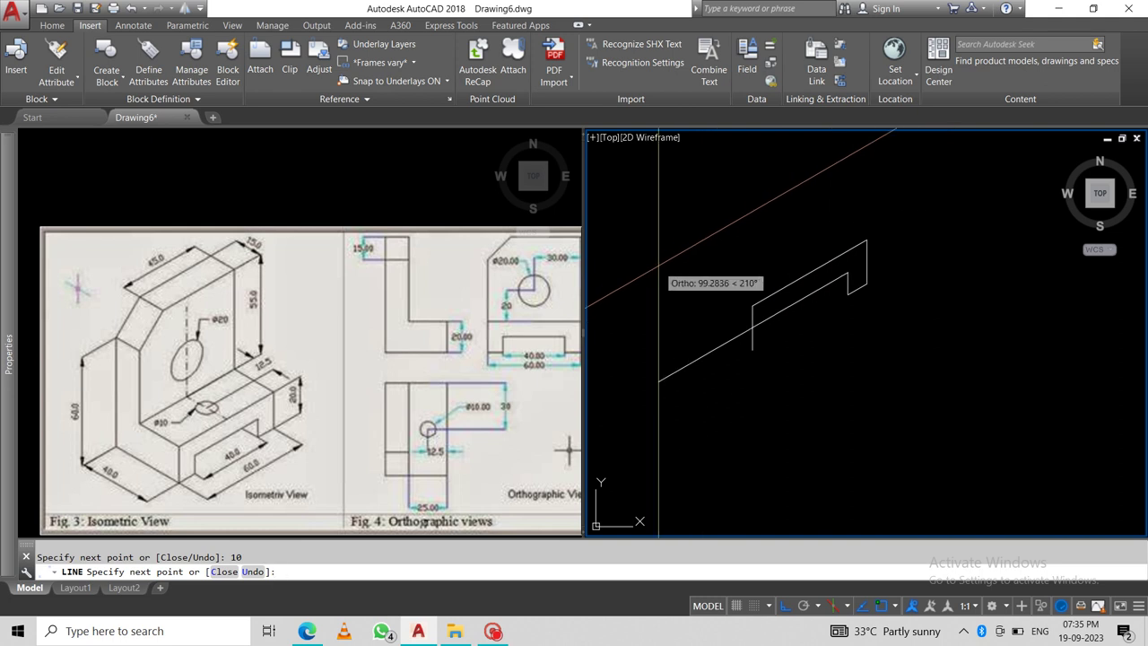
key("Return")
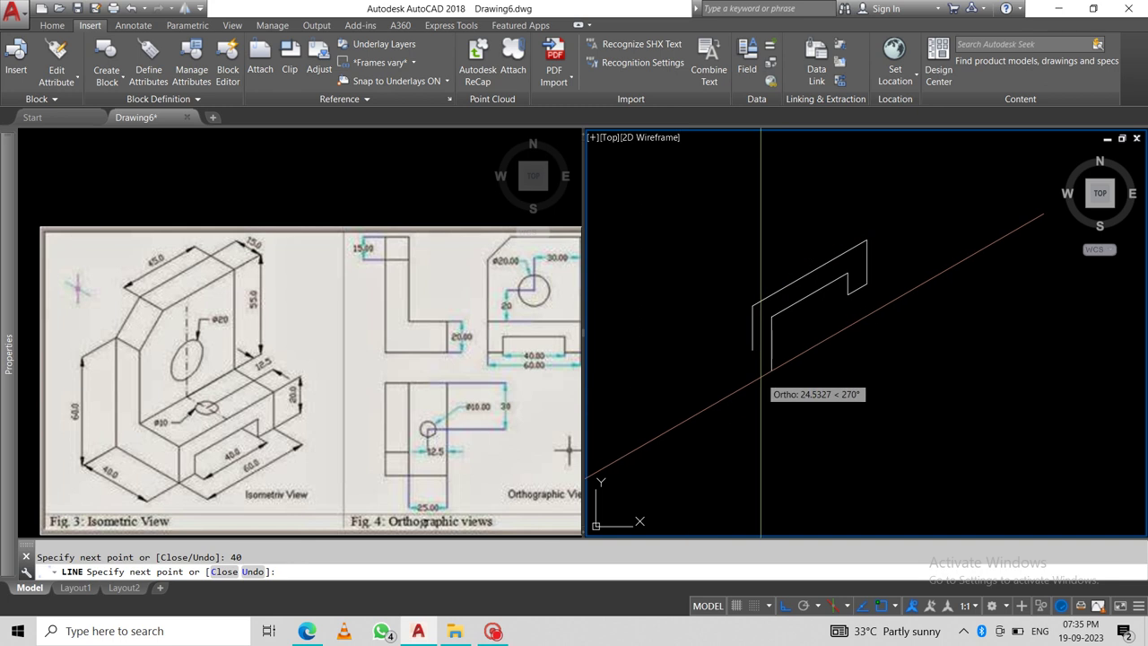
type("10")
key("Return")
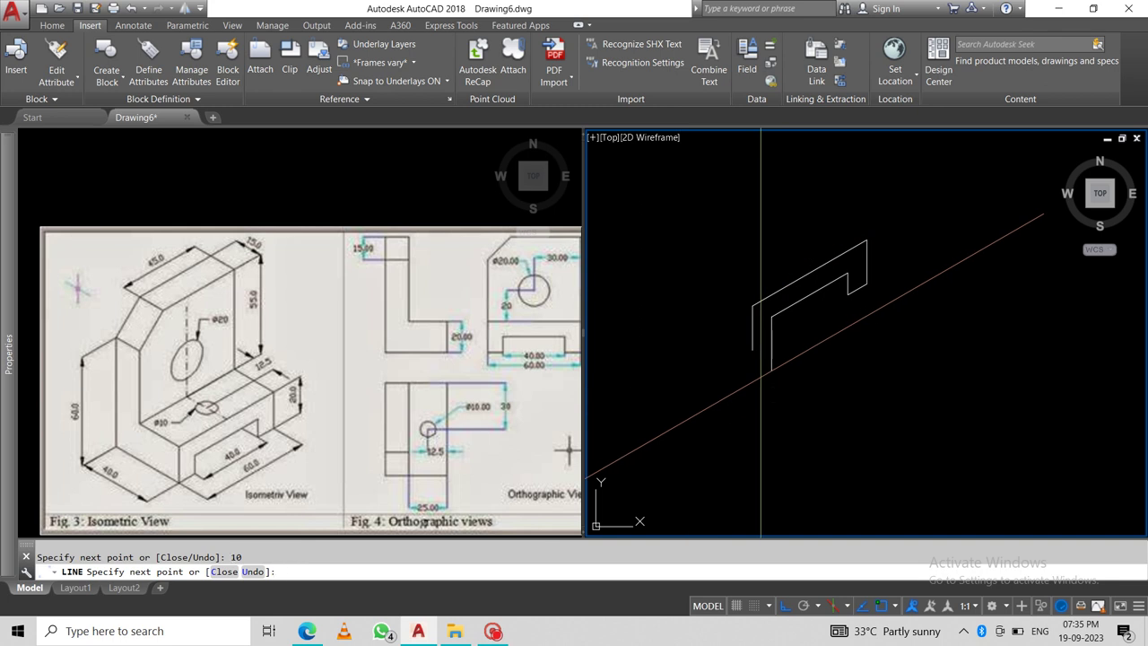
type("10")
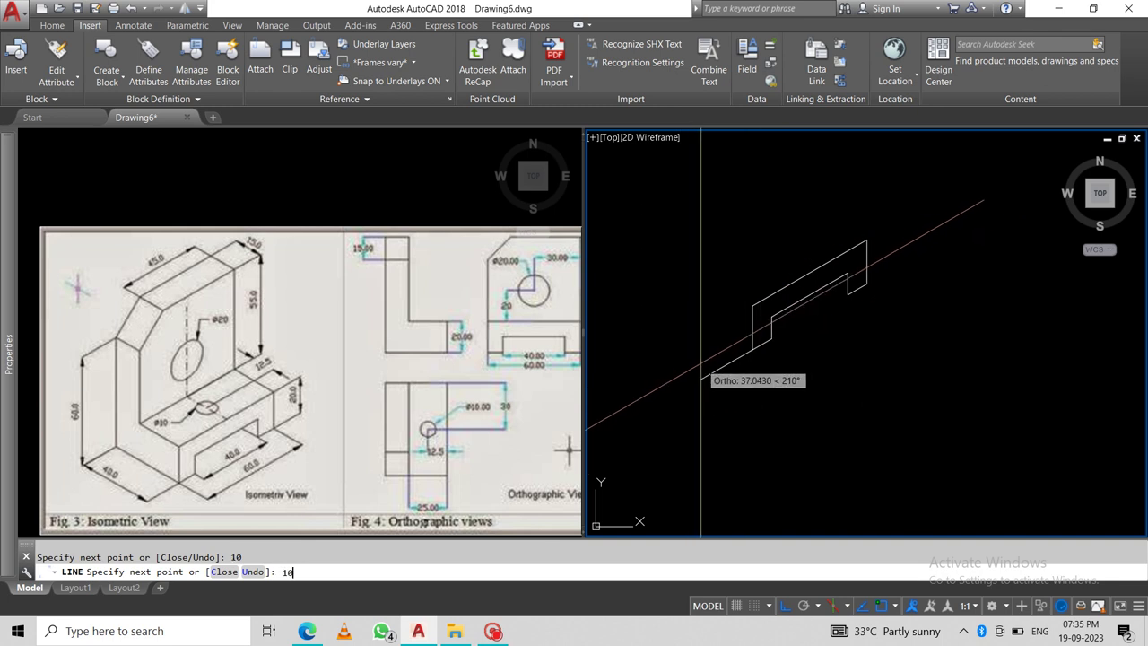
key("Return")
key("Return")
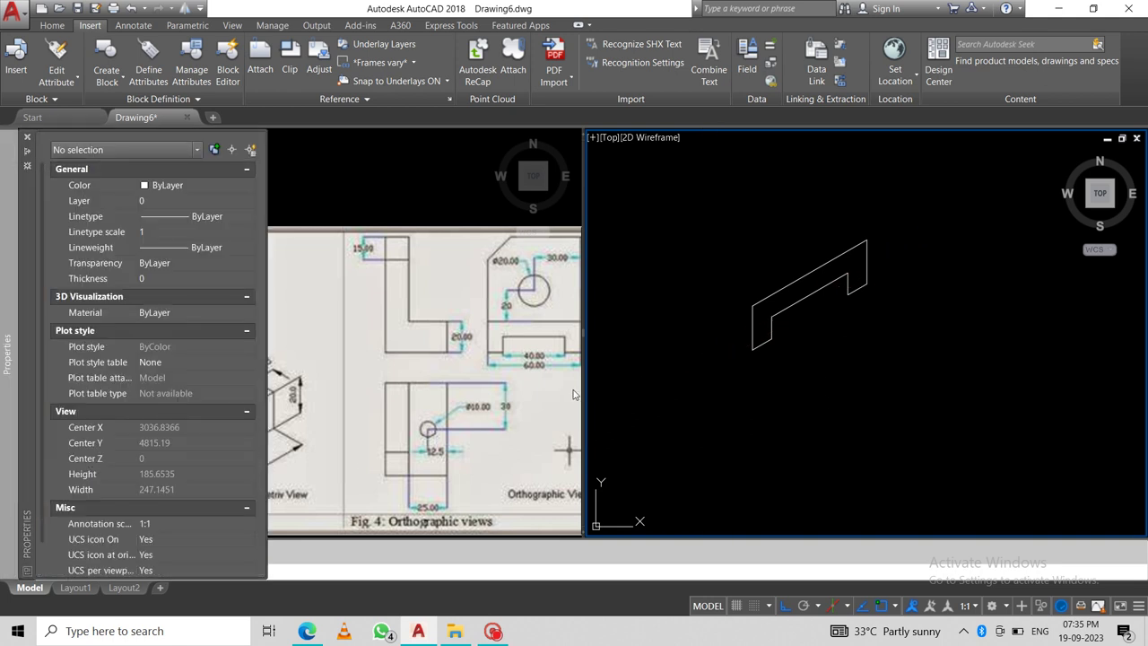
- Close the Properties palette and begin a line at the outline's lower-left corner
left_click(26, 140)
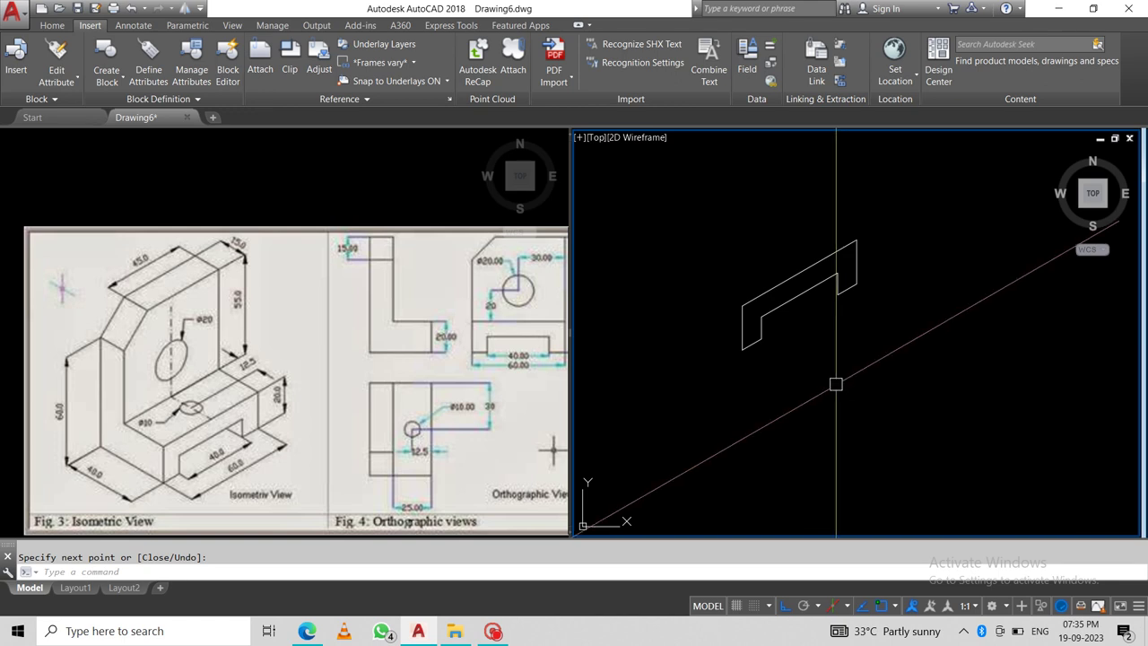
type("l")
key("Return")
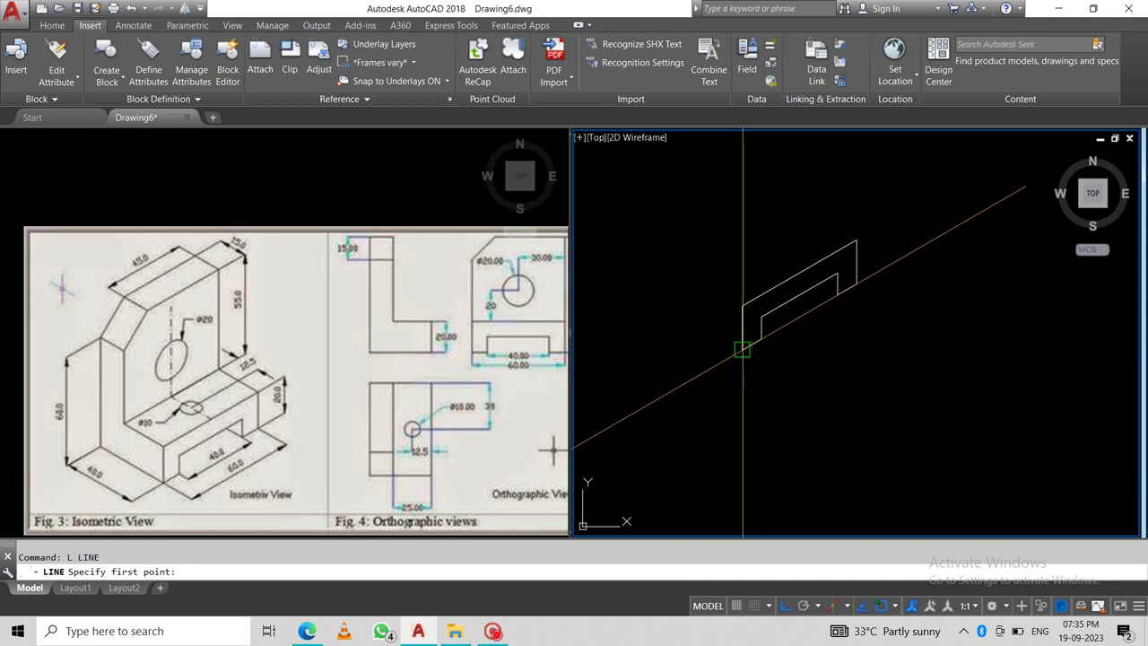
left_click(742, 349)
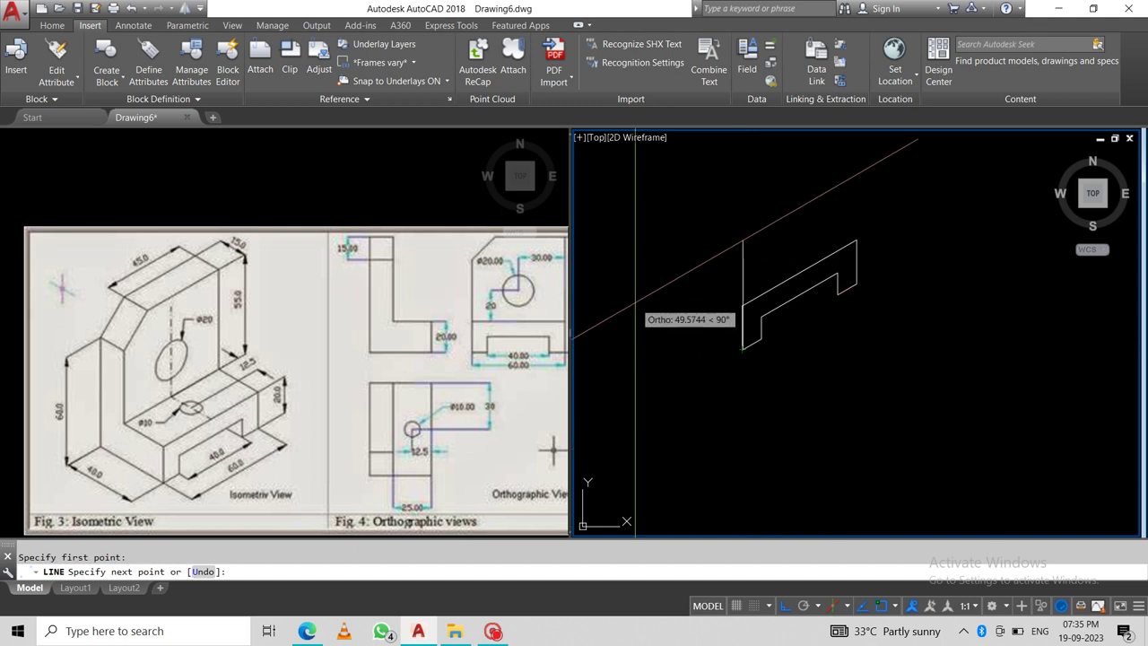
- On Isoplane Left, draw a 40-unit edge at 150° and a 60-unit vertical edge
key("F5")
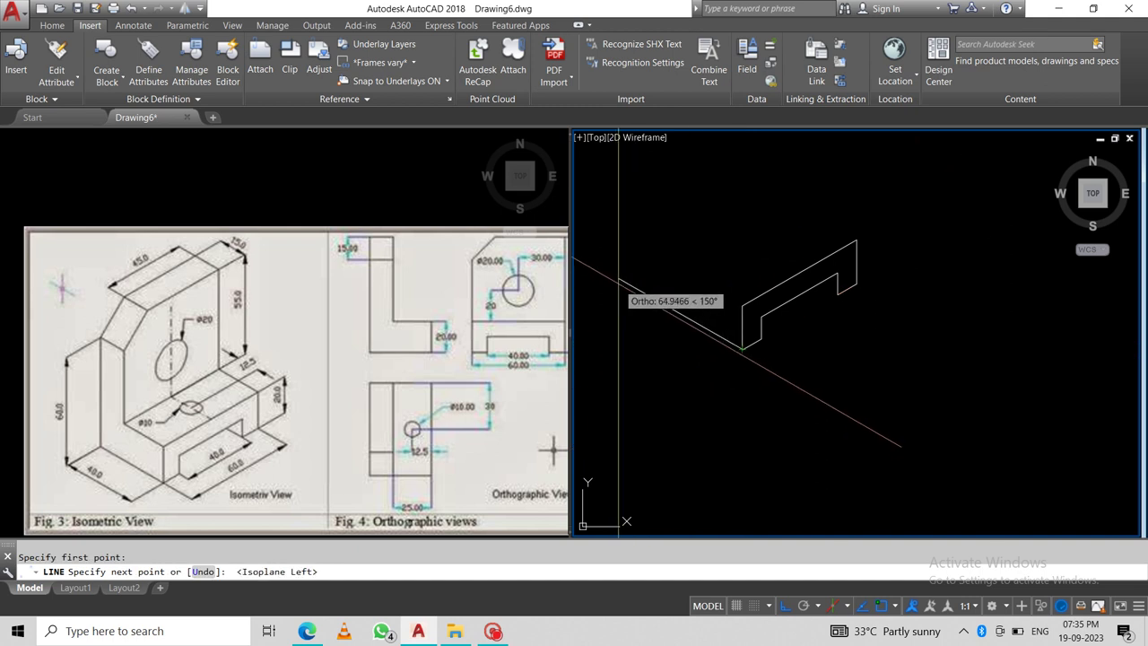
middle_click_drag(621, 288, 737, 349)
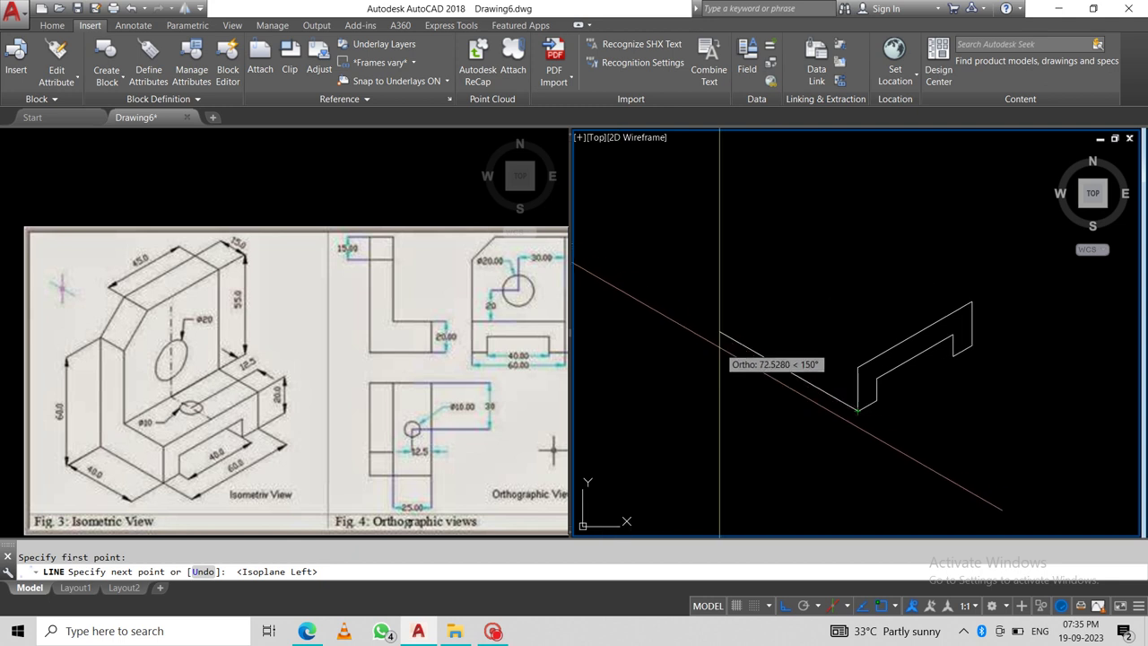
type("40")
key("Return")
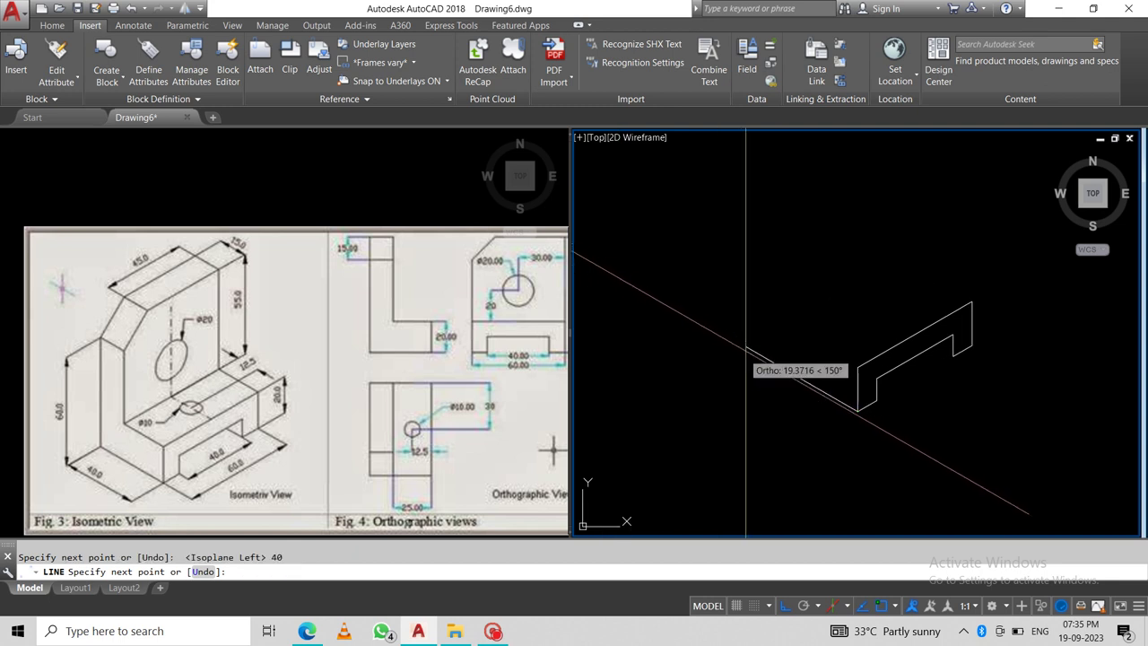
left_click(781, 368)
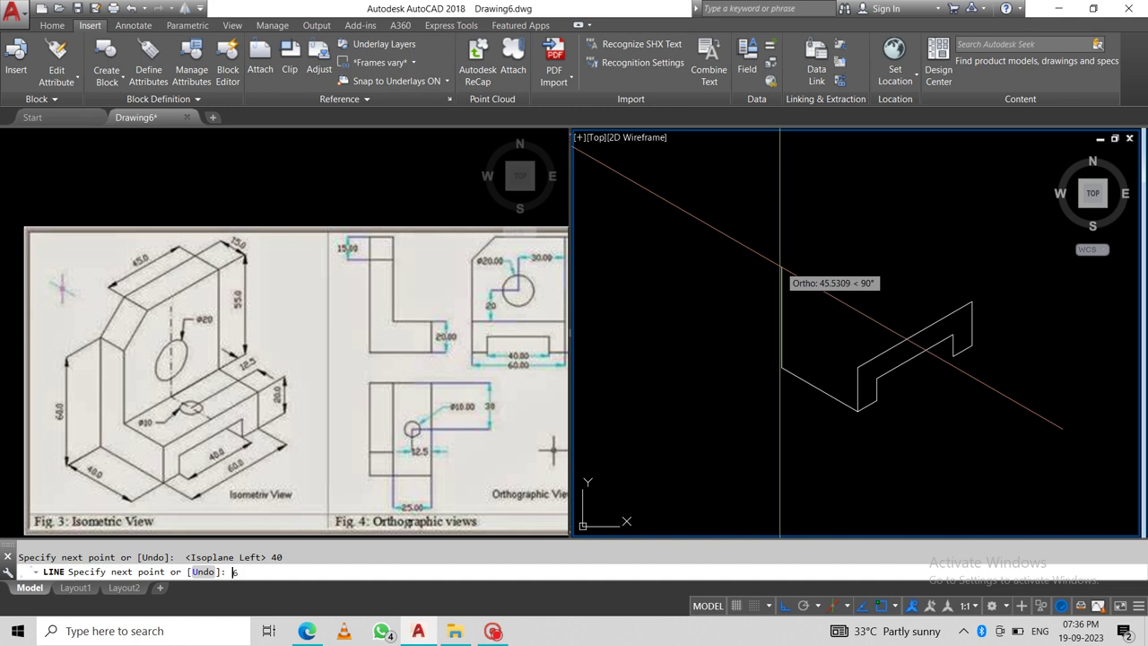
key("Return")
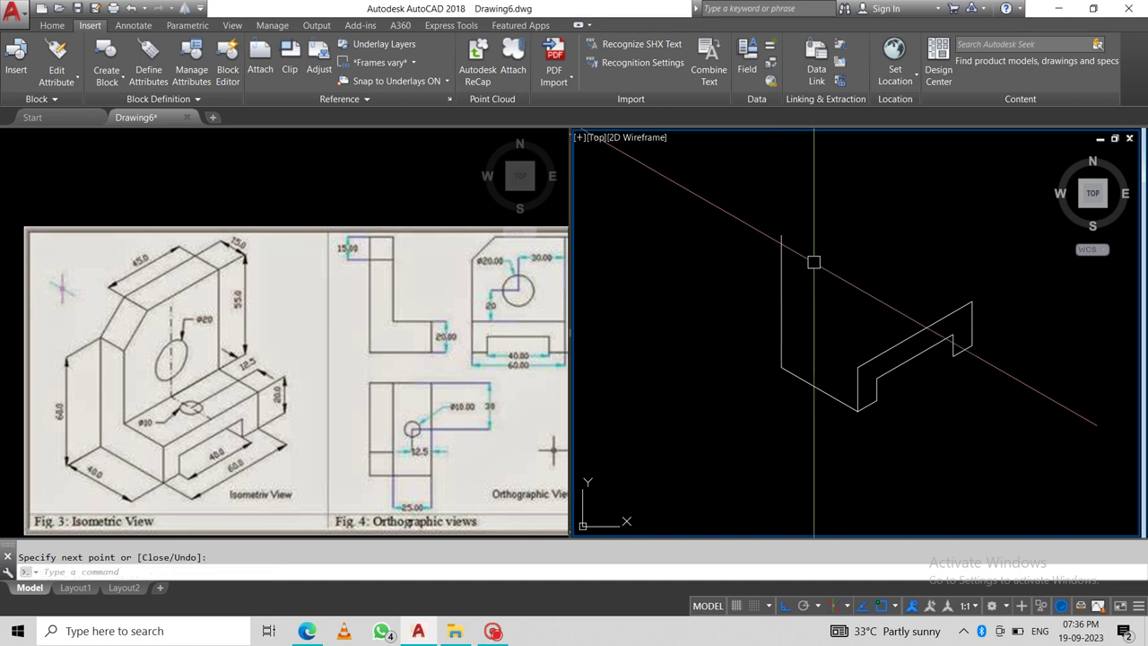
key("Return")
key("Return")
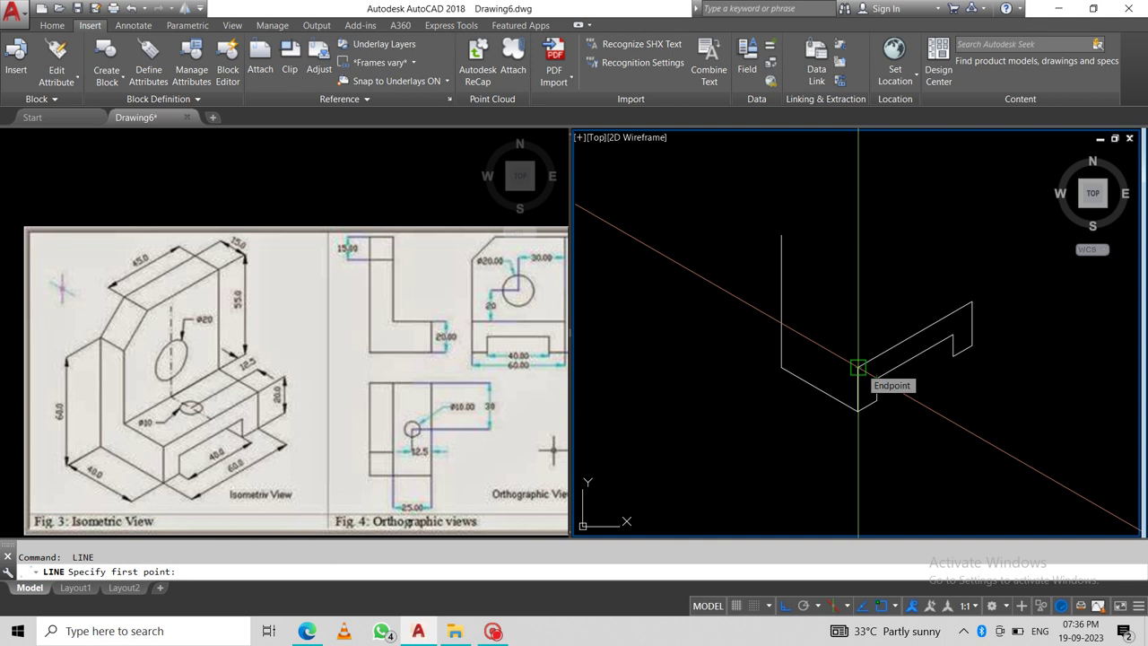
- From the base's top-right corner, draw a 25-unit edge at 150° and a 55-unit vertical edge
left_click(858, 367)
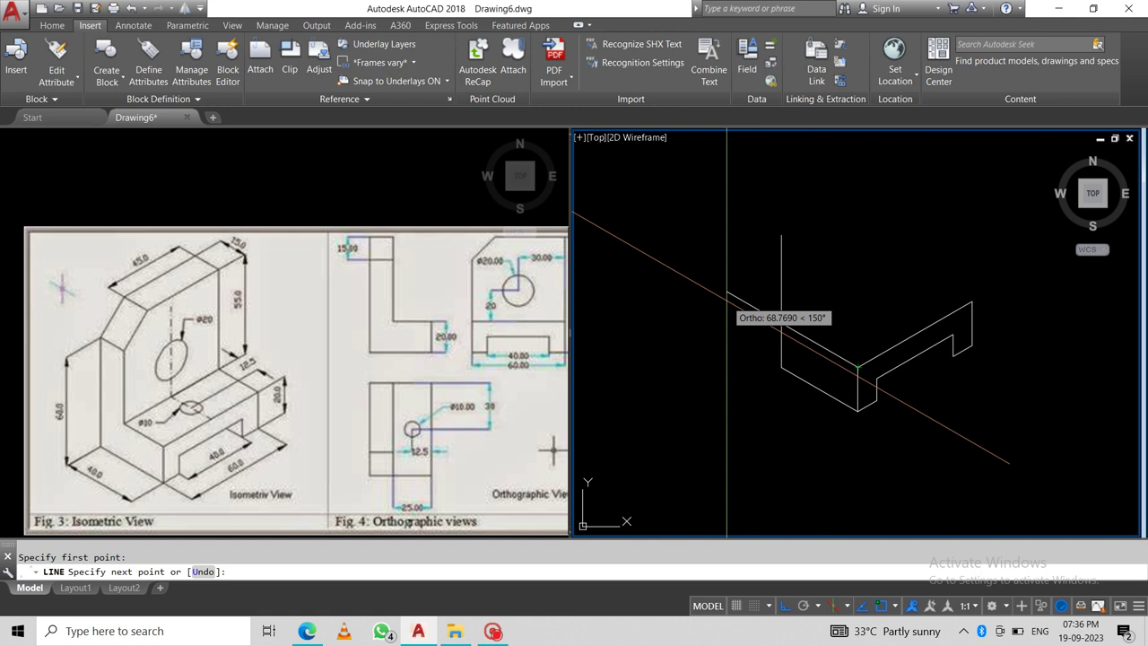
type("25")
key("Return")
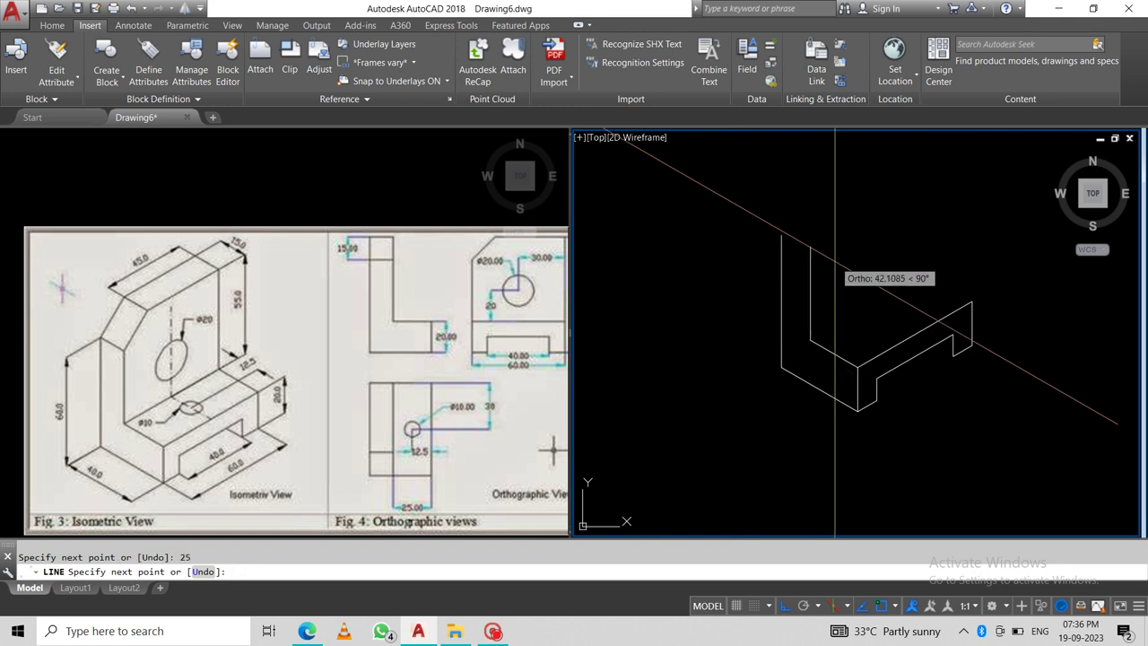
key("Return")
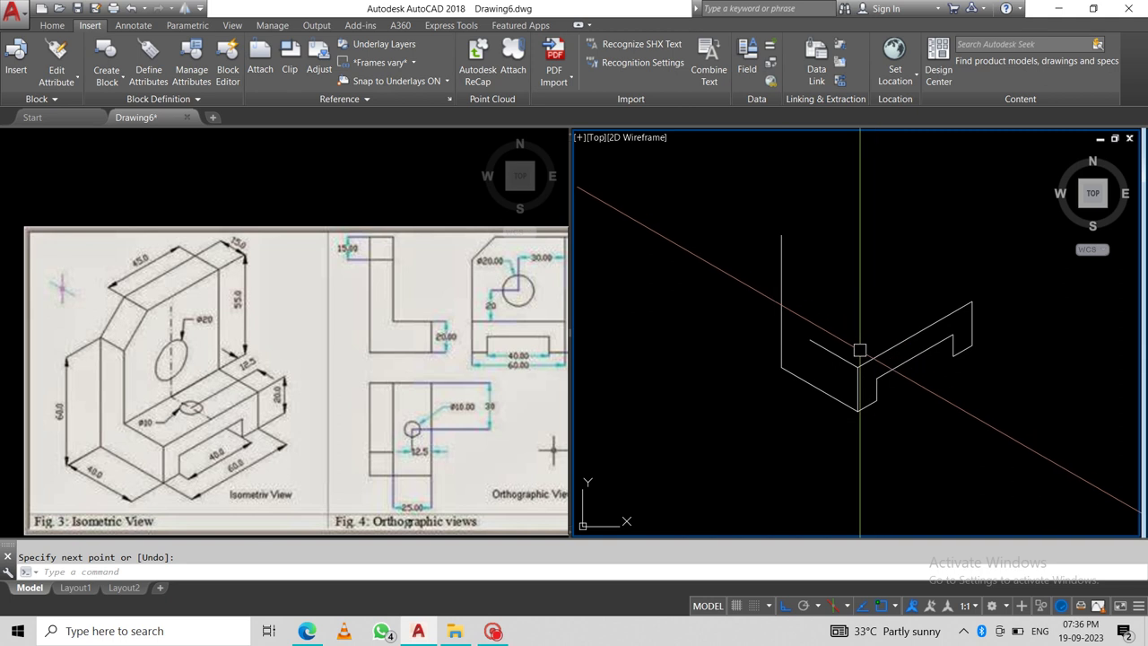
key("Return")
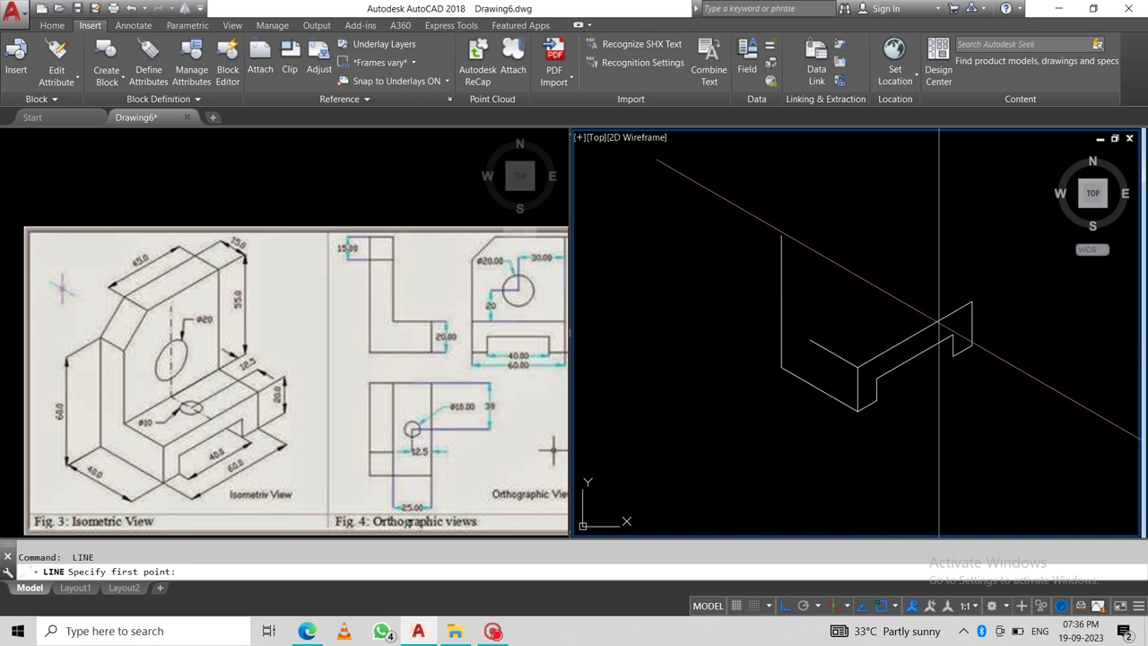
left_click(972, 301)
type("25")
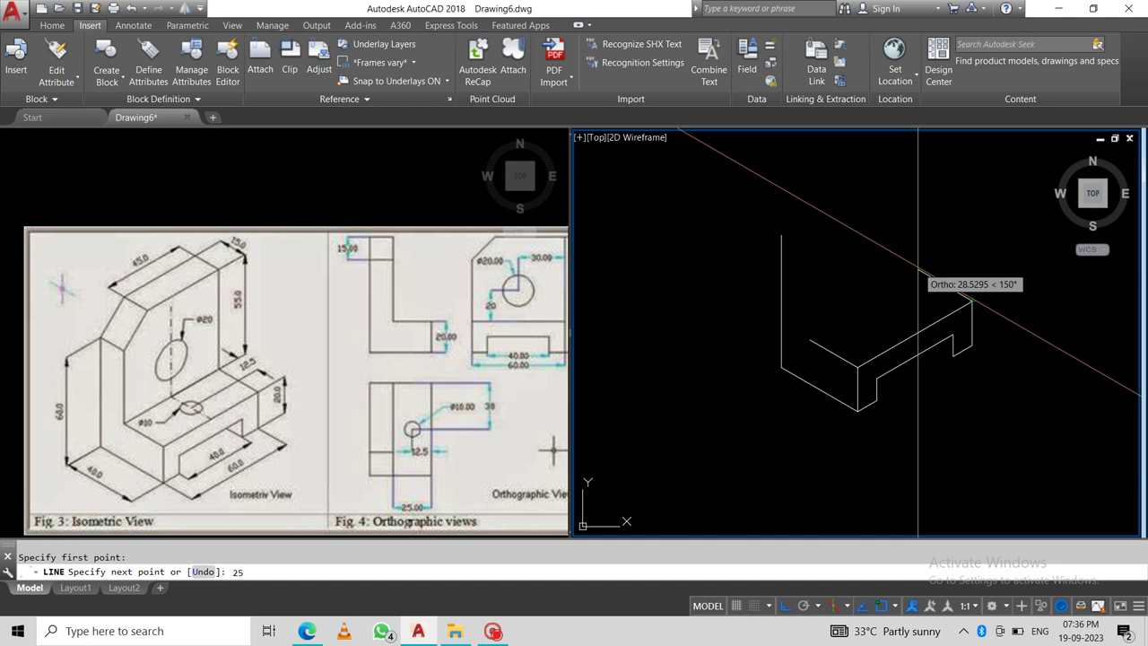
key("Return")
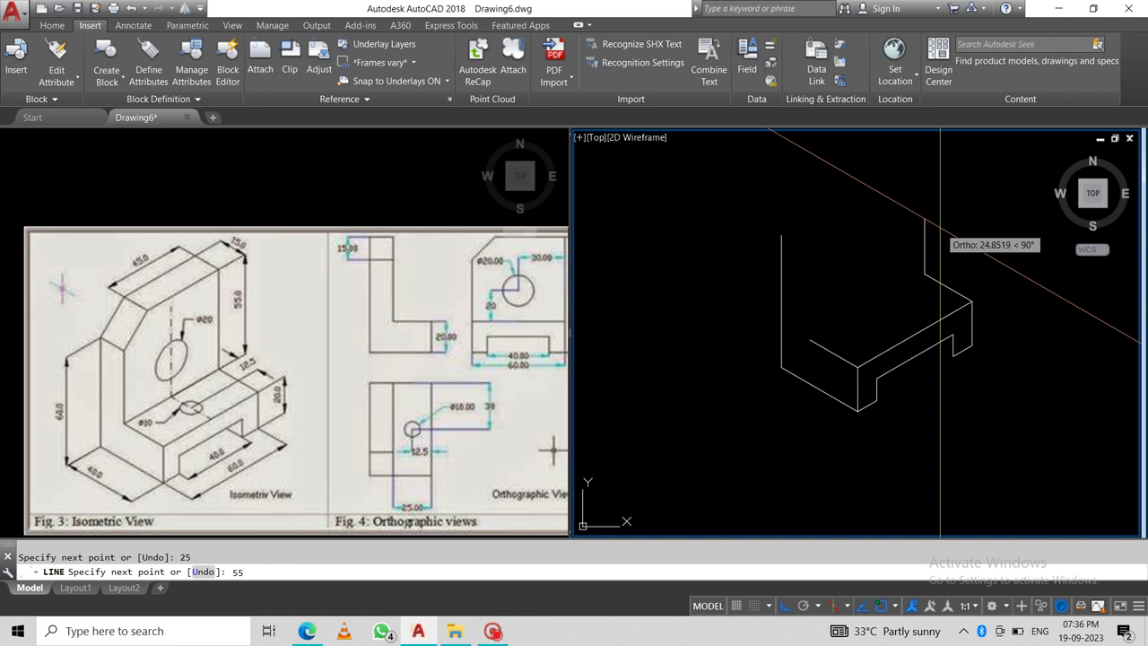
key("Return")
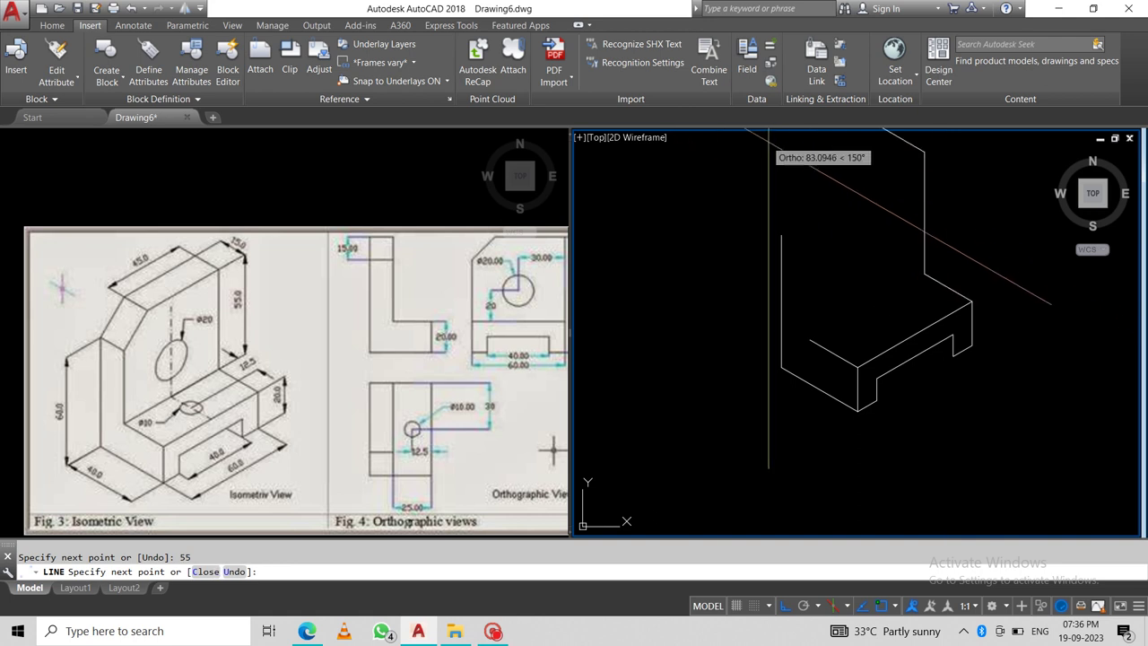
scroll(757, 287, "down", 2)
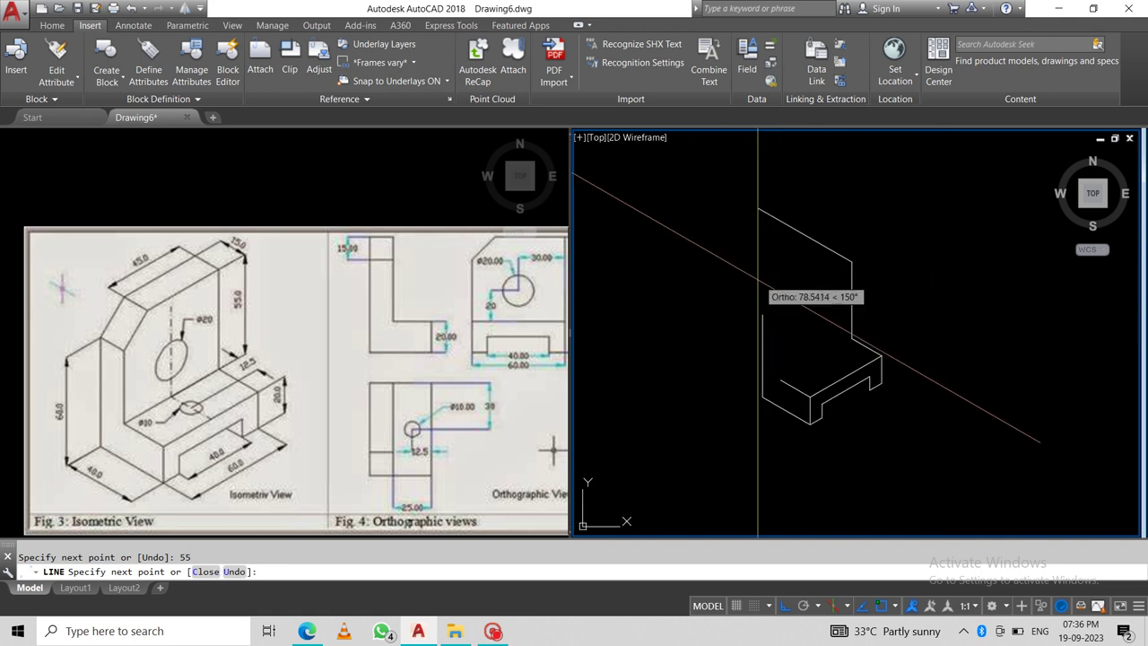
key("F5")
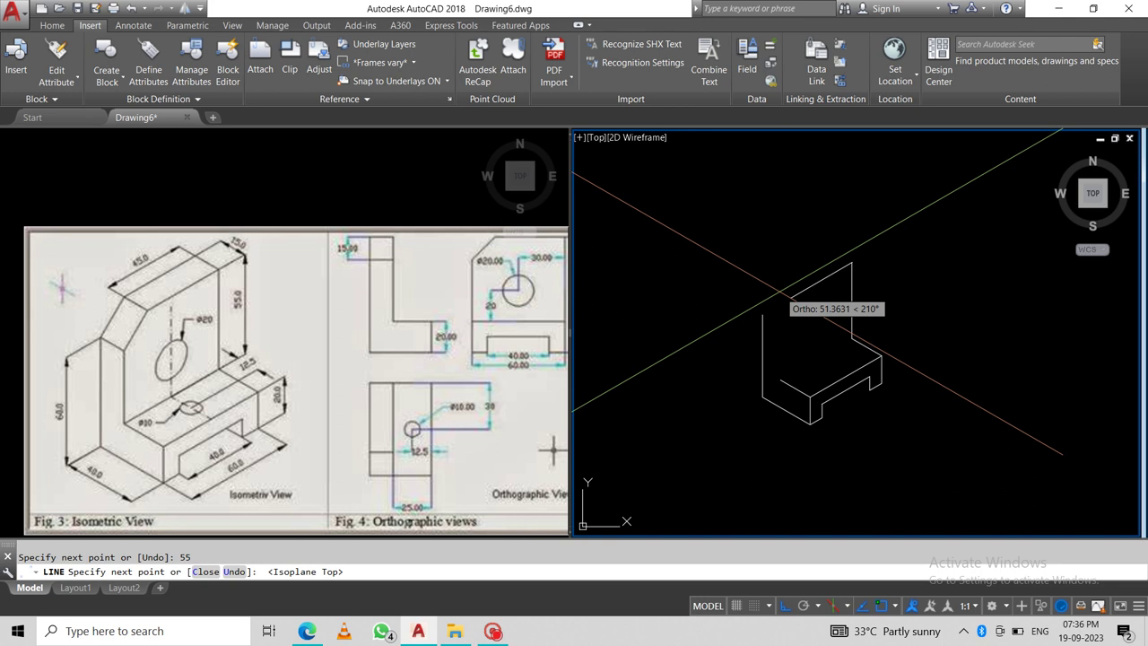
type("45")
- On Isoplane Top, draw 45, 15 and 45-unit edges, closing the face at the vertical edge
key("Return")
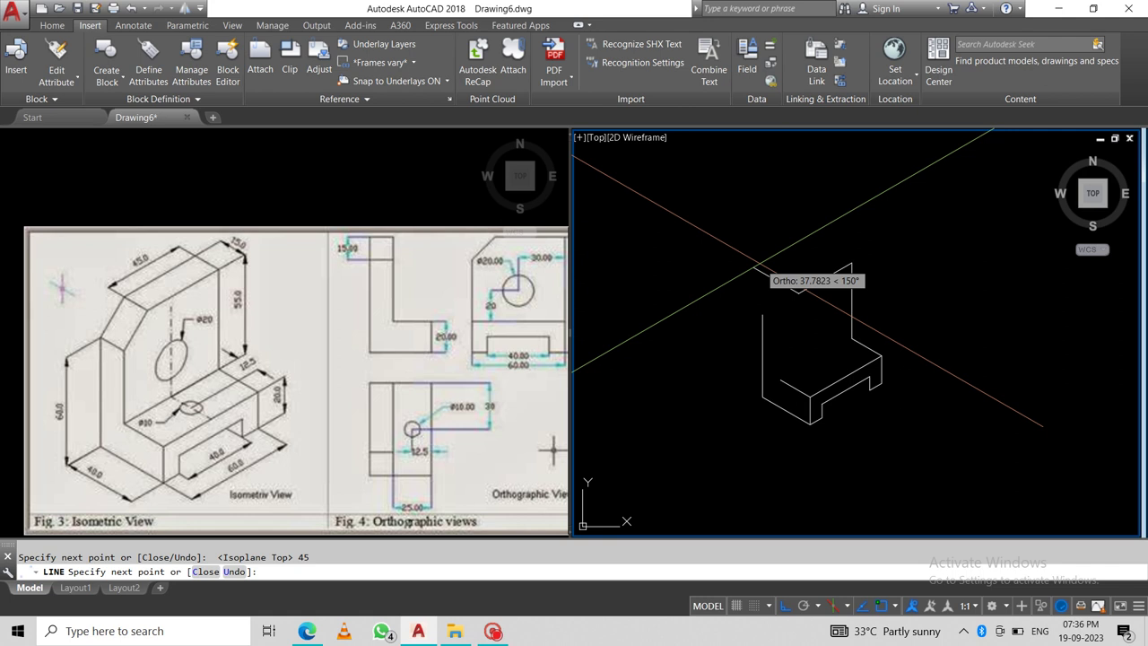
type("15 ")
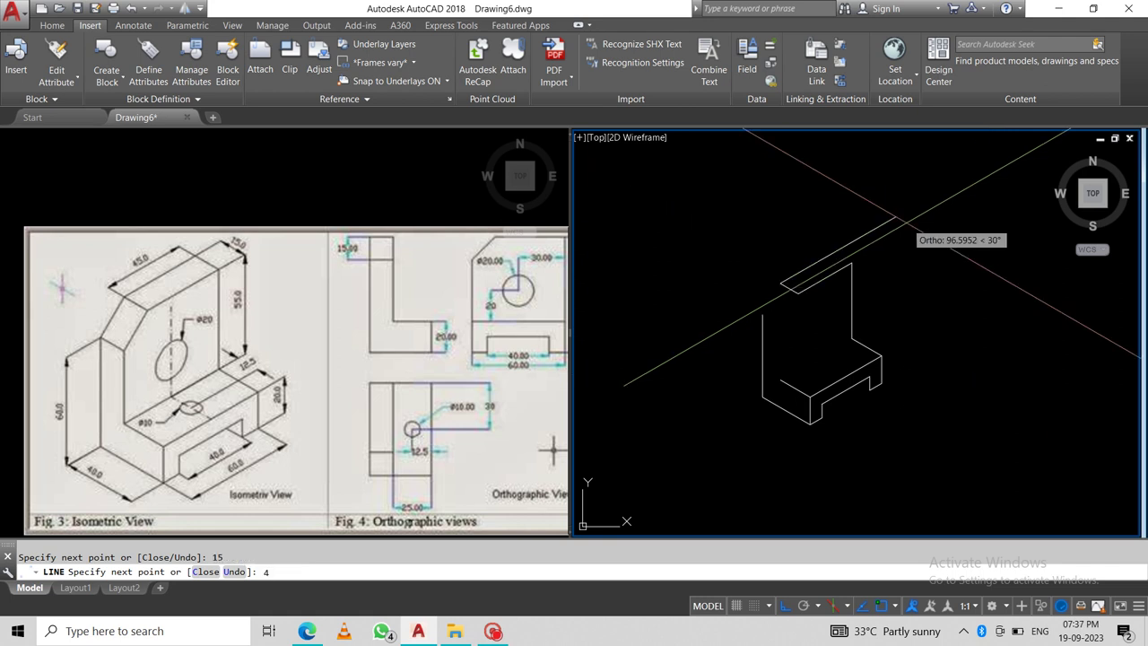
type("5")
key("space")
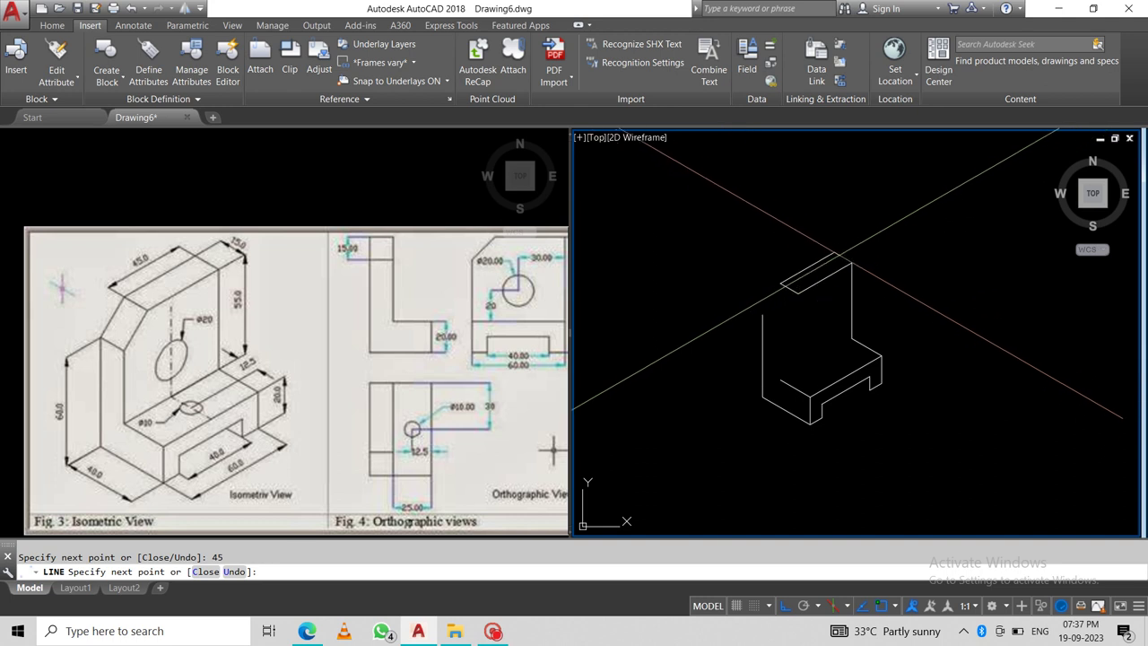
left_click(851, 262)
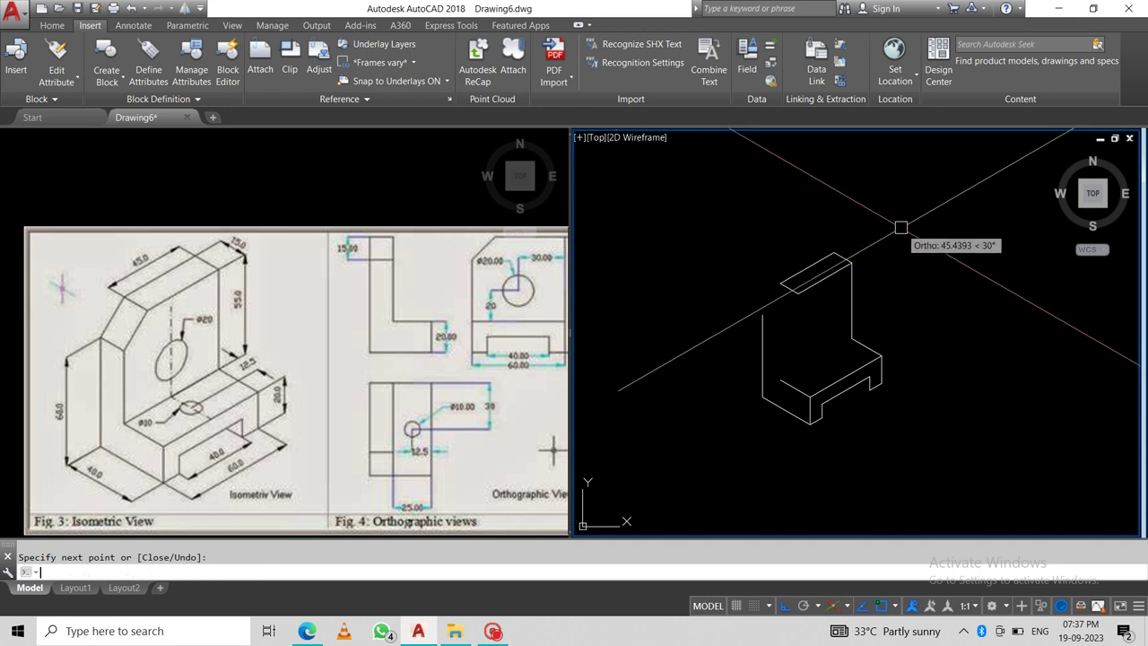
key("space")
key("space")
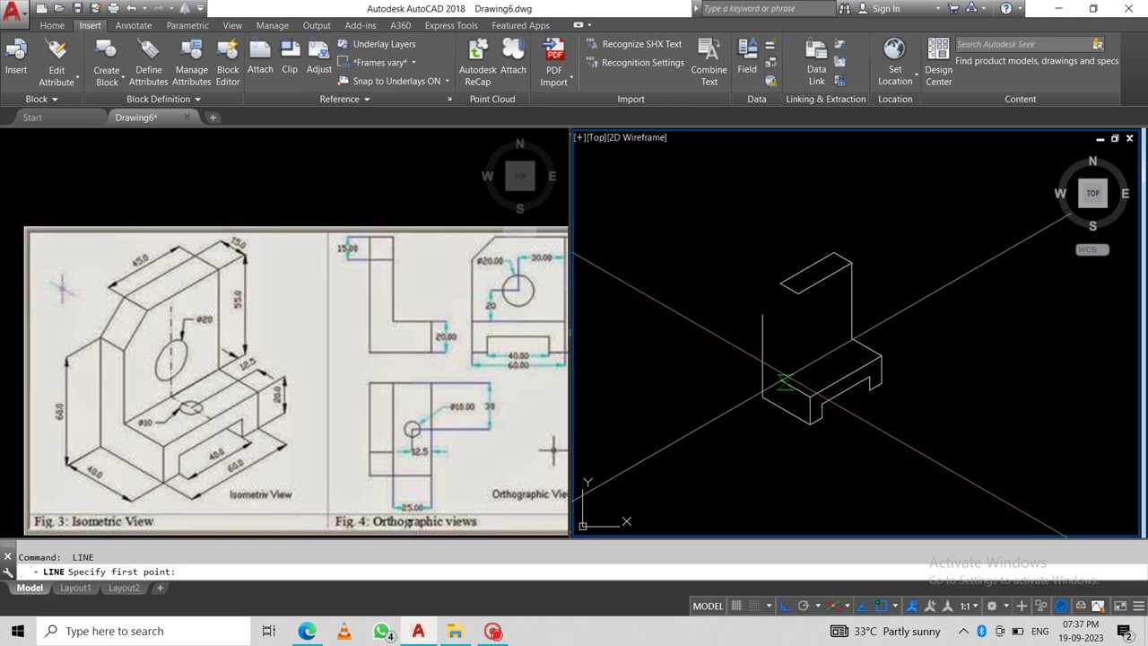
- Draw the base's back edge, then a 40-unit vertical edge on Isoplane Right
left_click(781, 380)
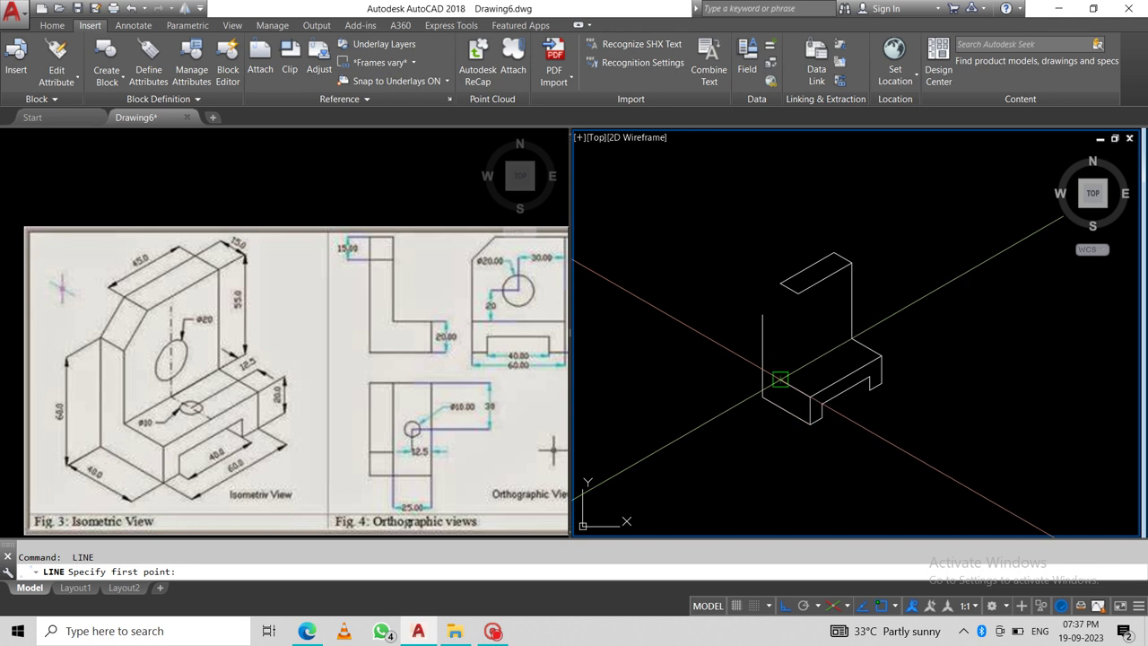
left_click(851, 338)
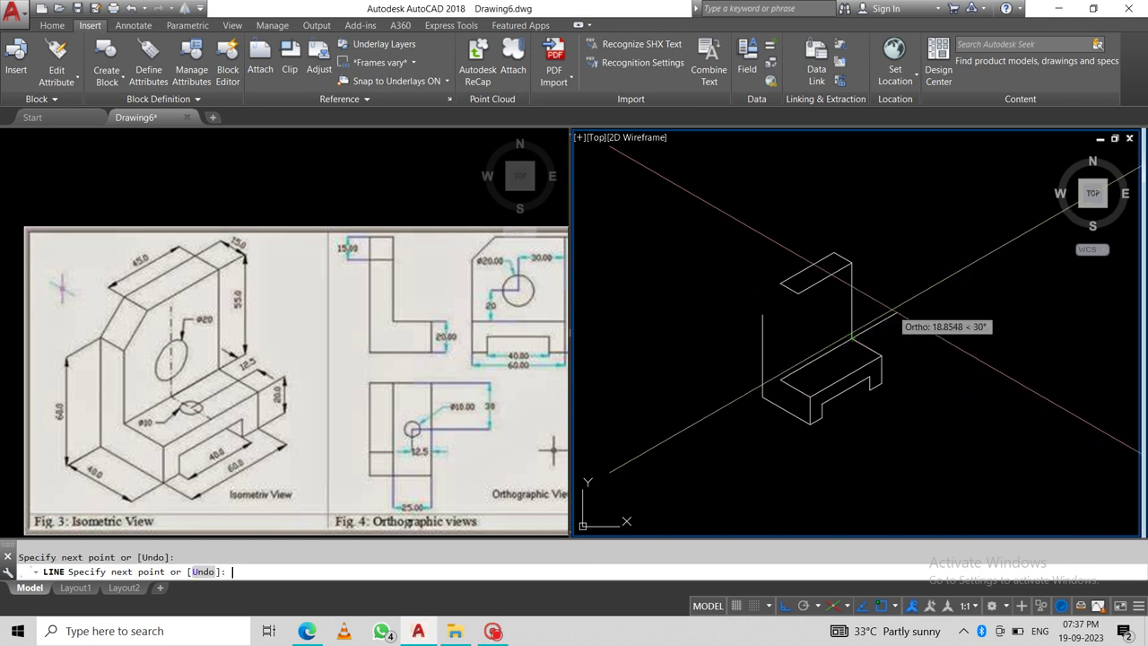
key("space")
key("space")
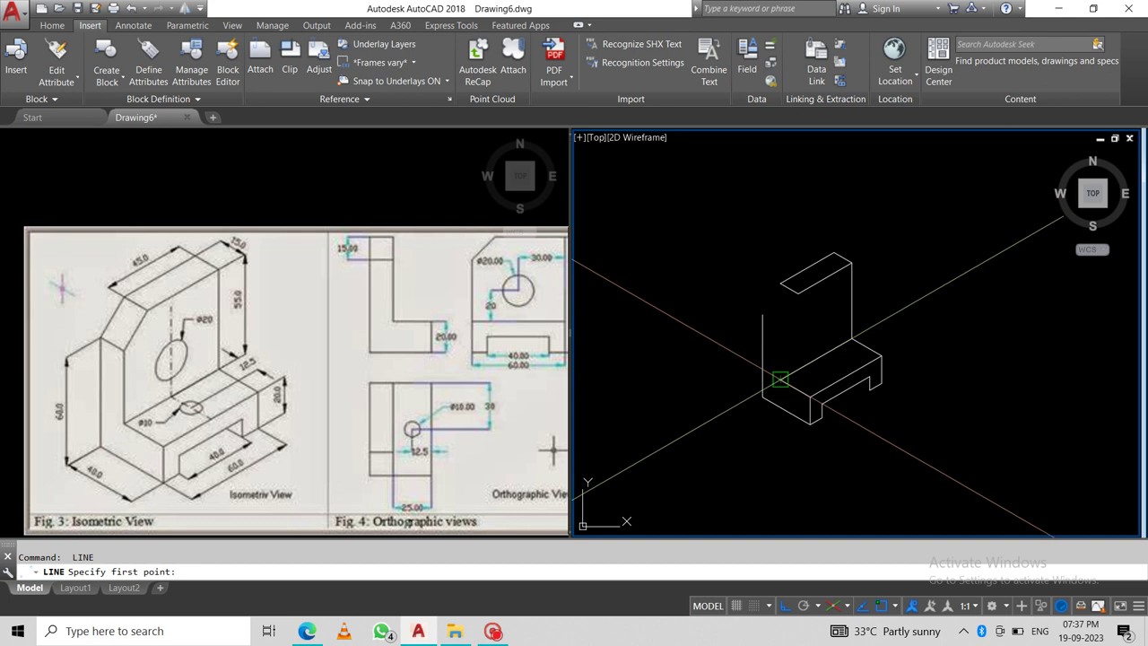
left_click(780, 380)
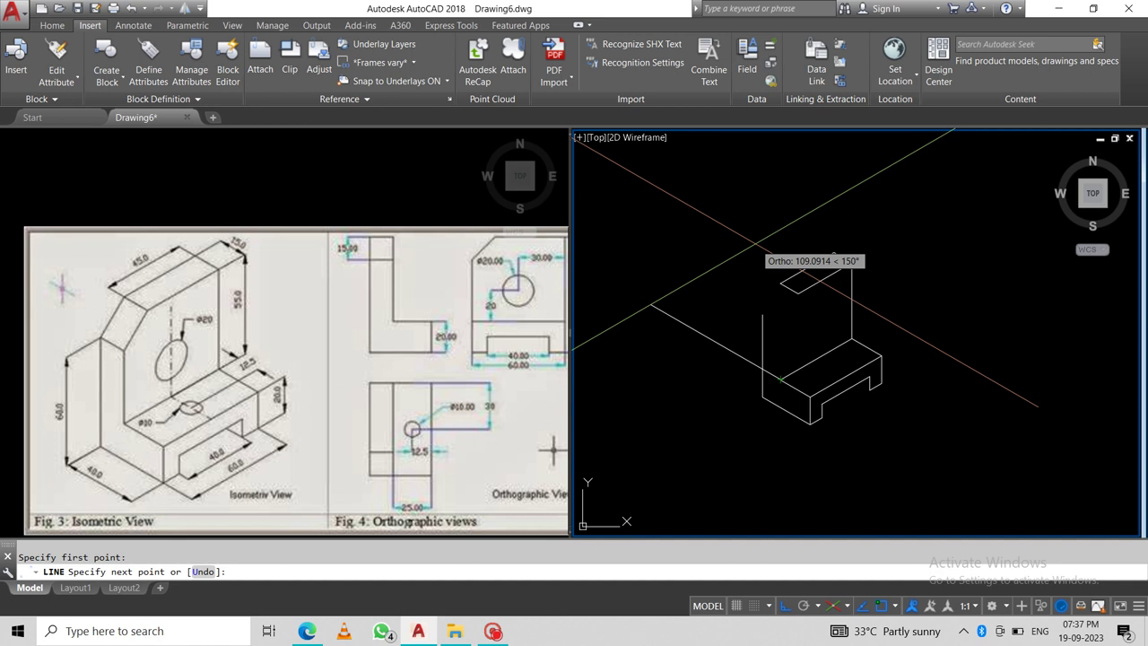
key("F5")
type("40")
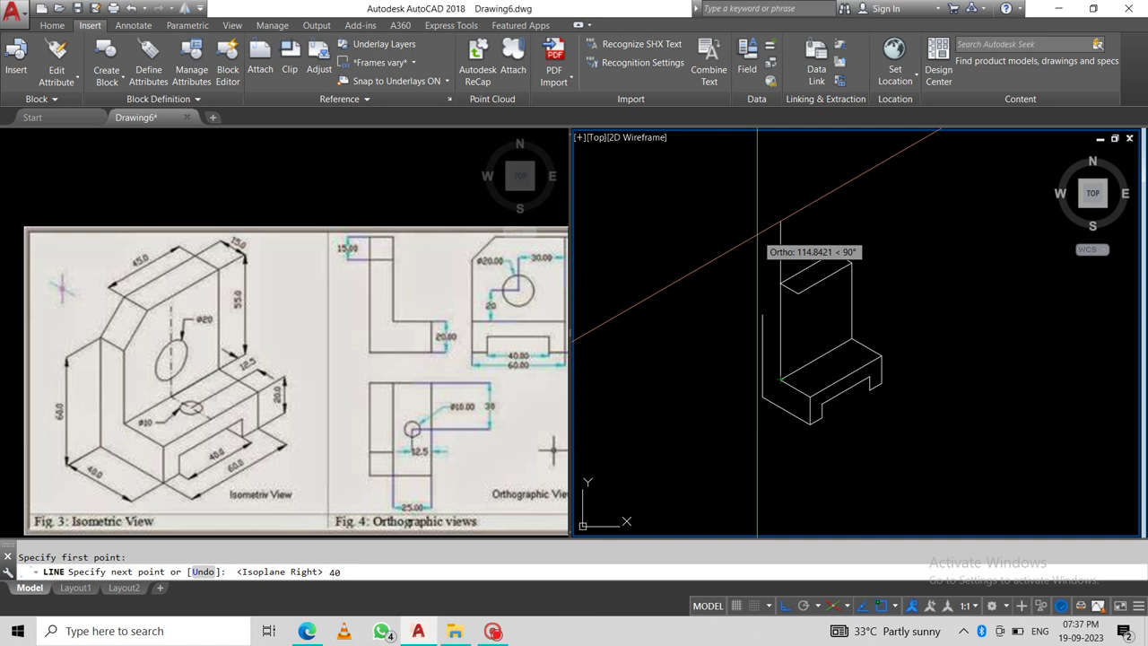
key("Return")
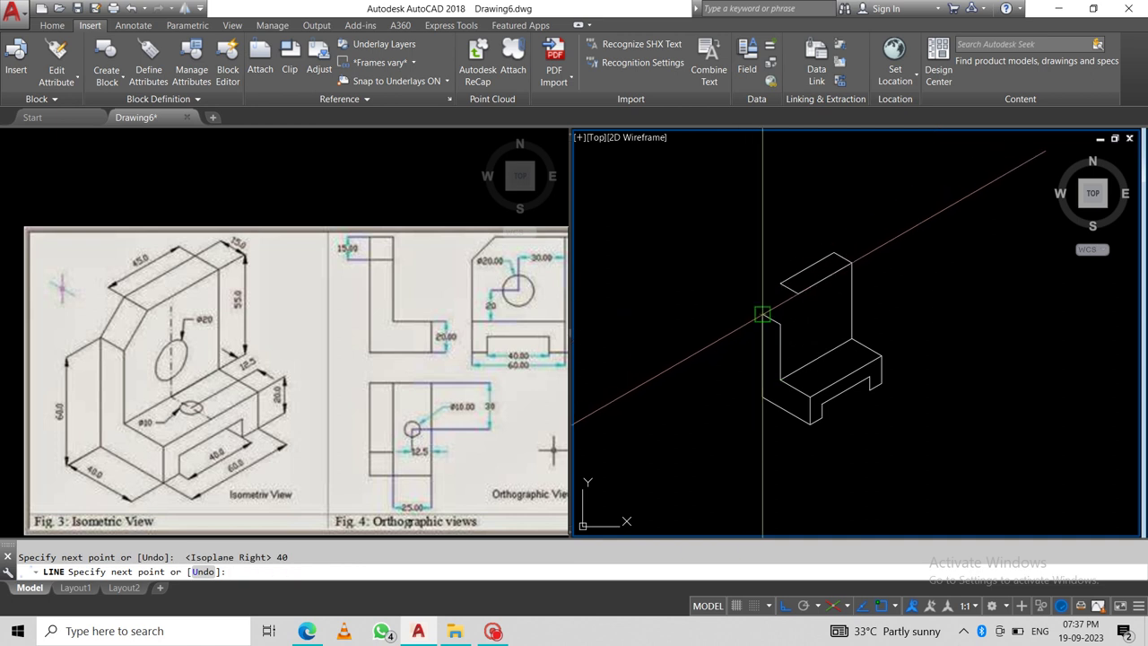
left_click(762, 314)
key("Escape")
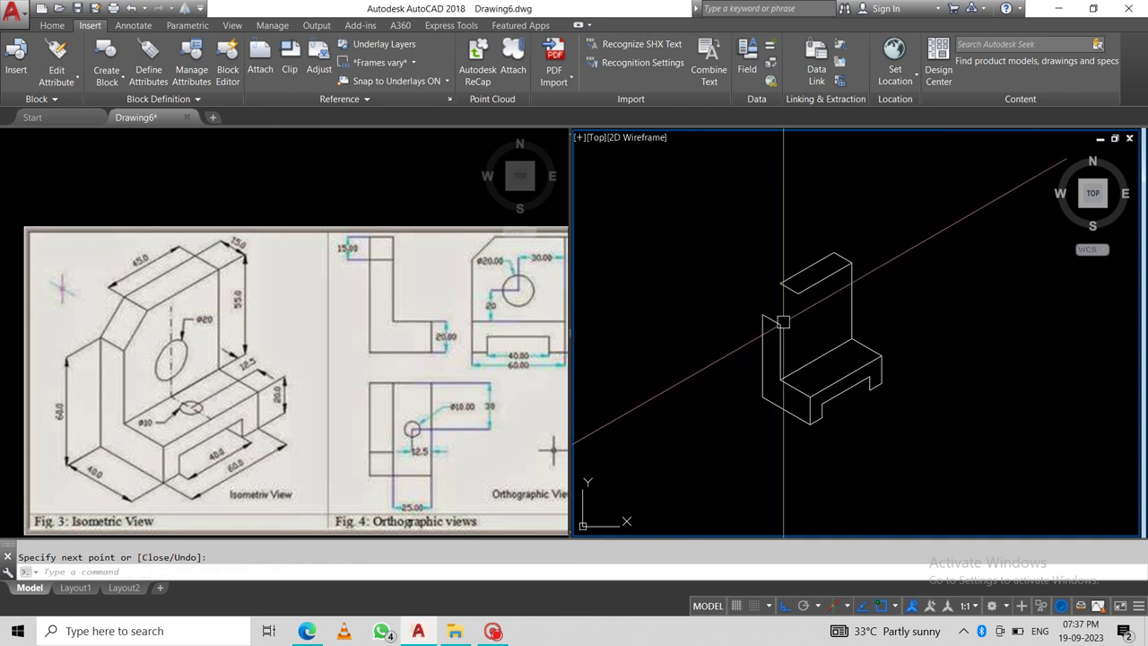
- Draw the slanted chamfer edge from the left edge's top to the top face corner
scroll(798, 314, "up", 2)
type("l")
key("Return")
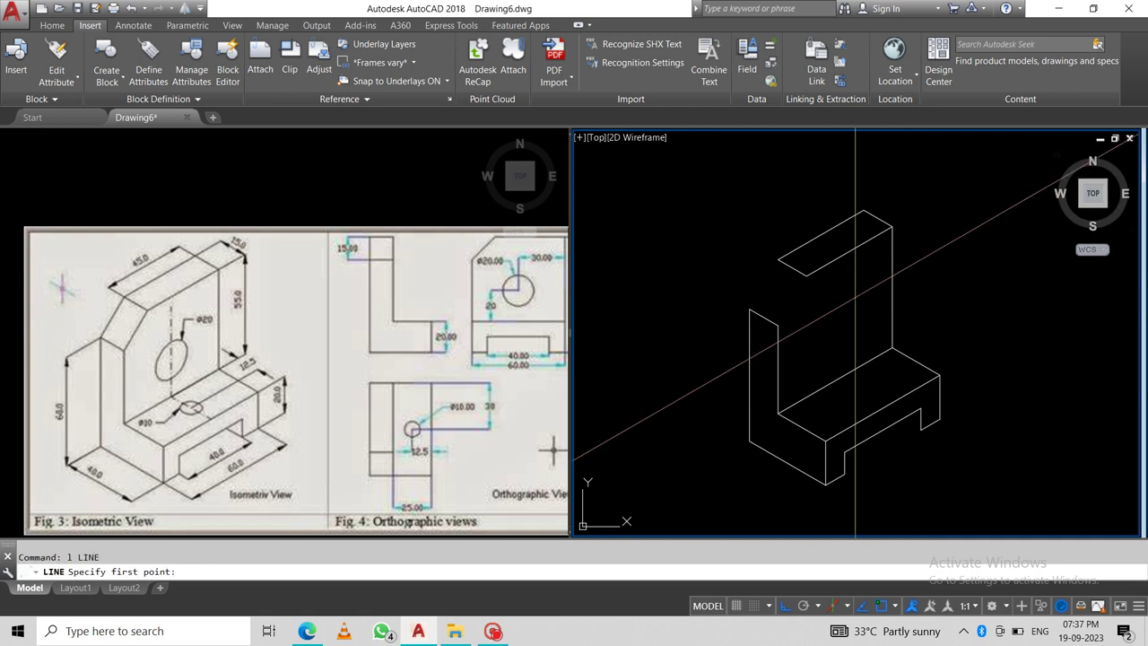
left_click(777, 325)
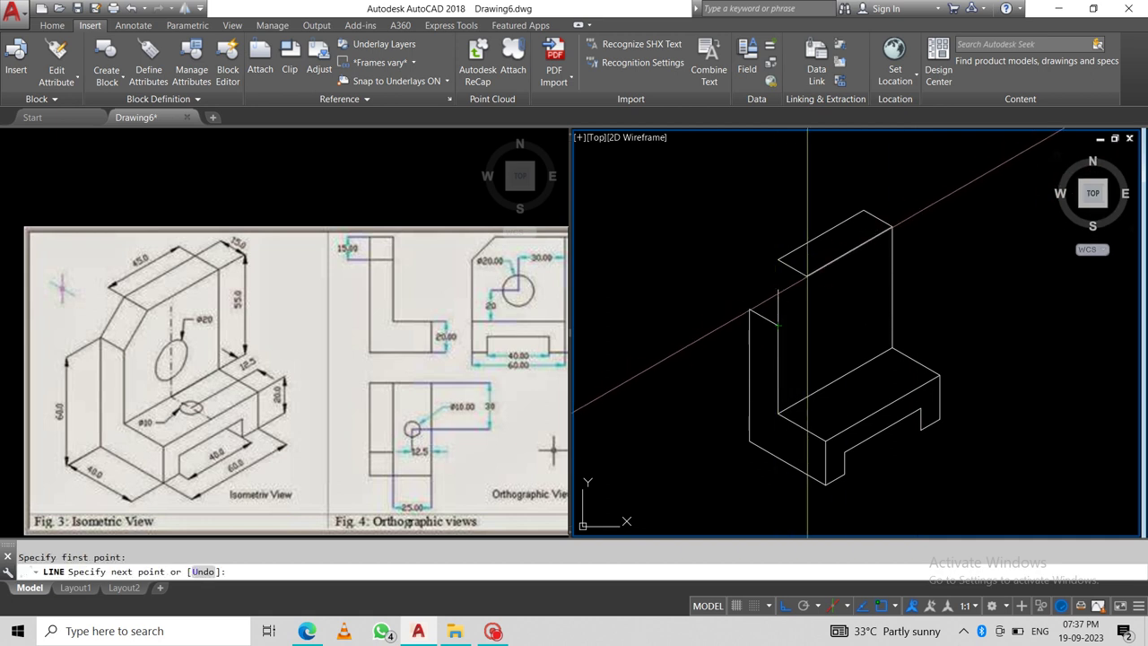
key("Return")
key("Return")
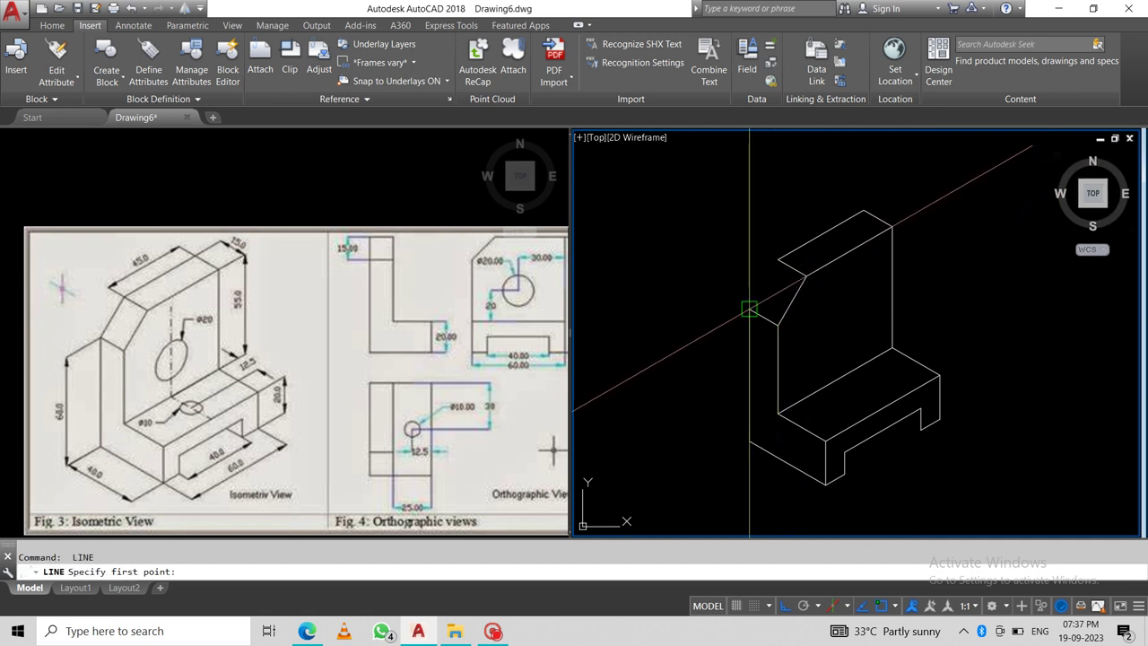
left_click(750, 310)
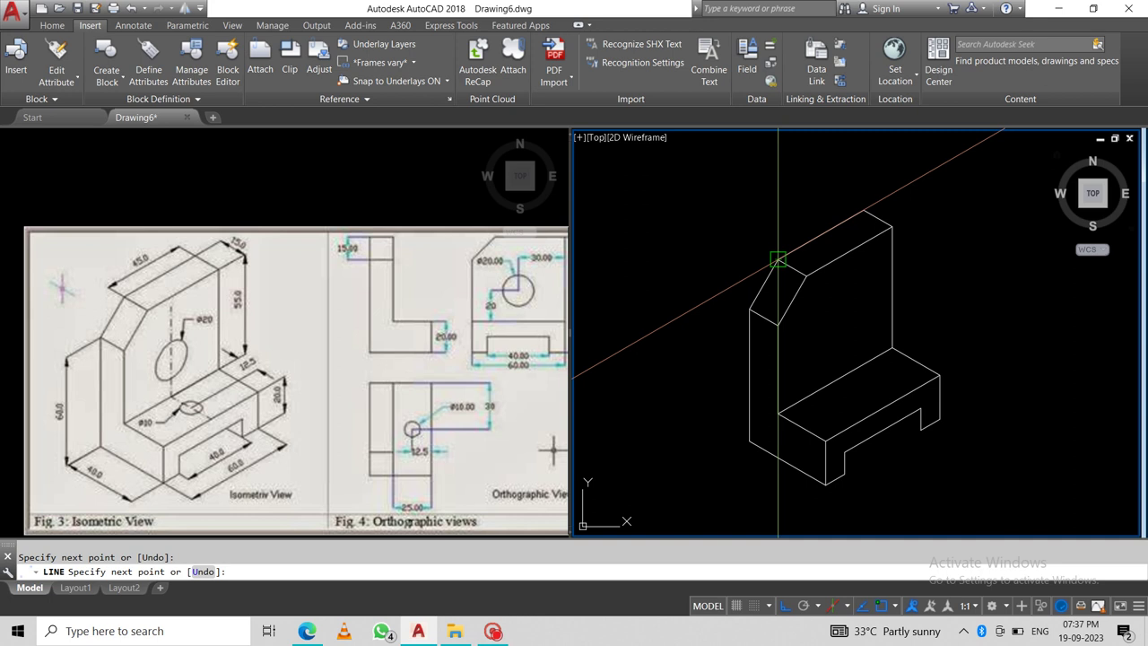
left_click(777, 259)
key("Return")
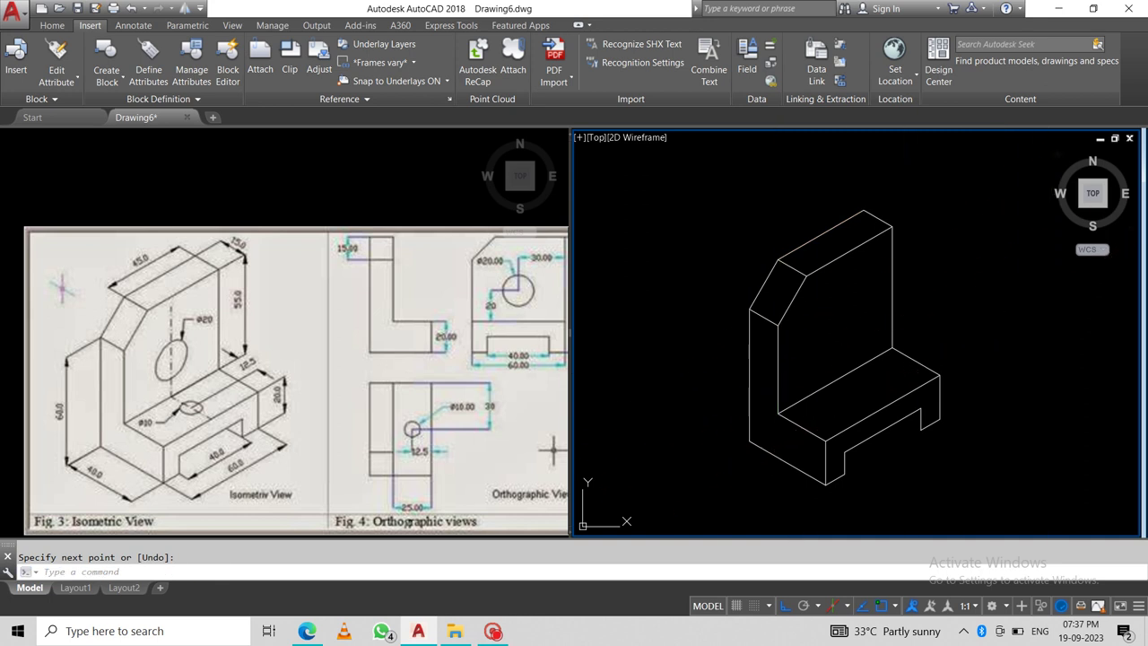
- Begin a line at the base's midpoint, then cancel it
type("l")
key("Return")
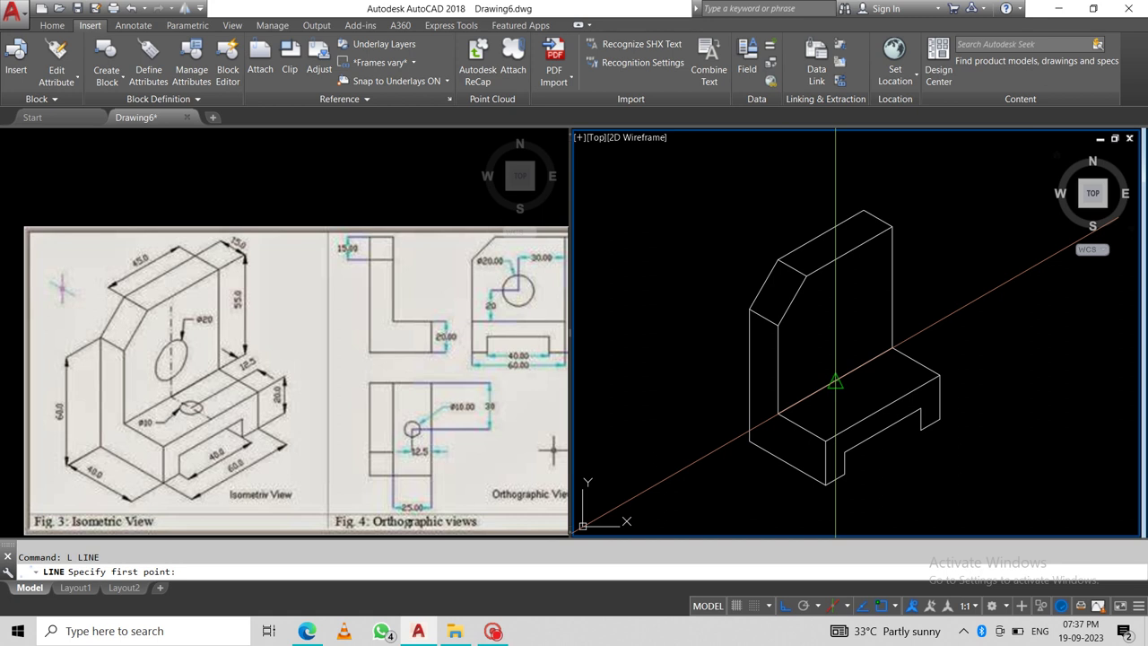
left_click(835, 383)
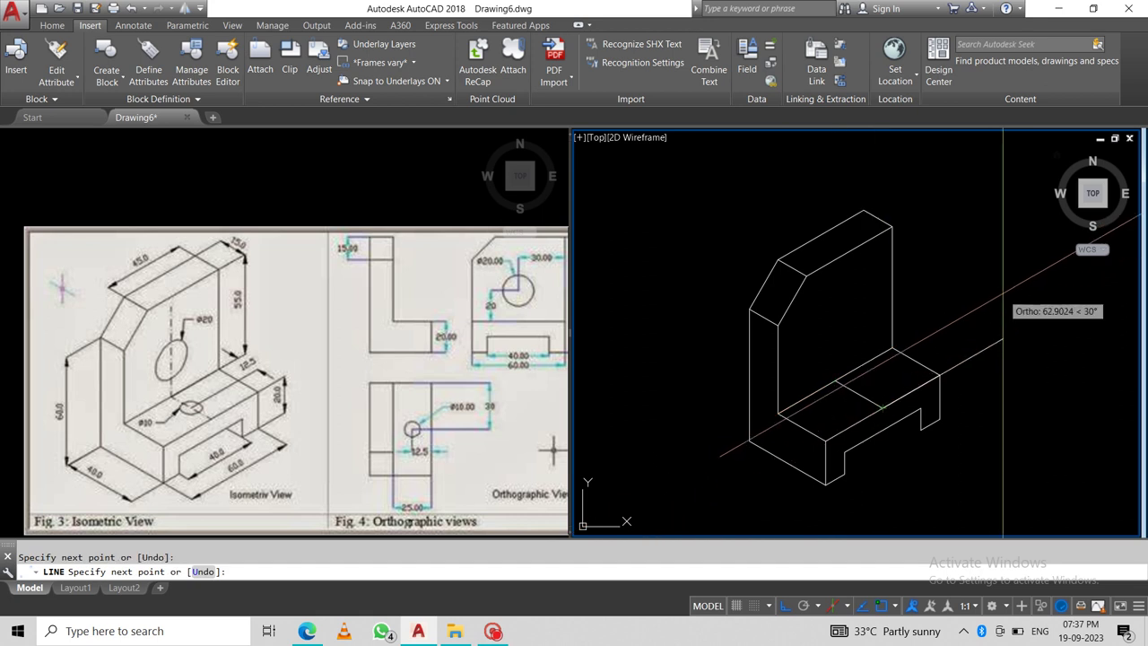
key("Escape")
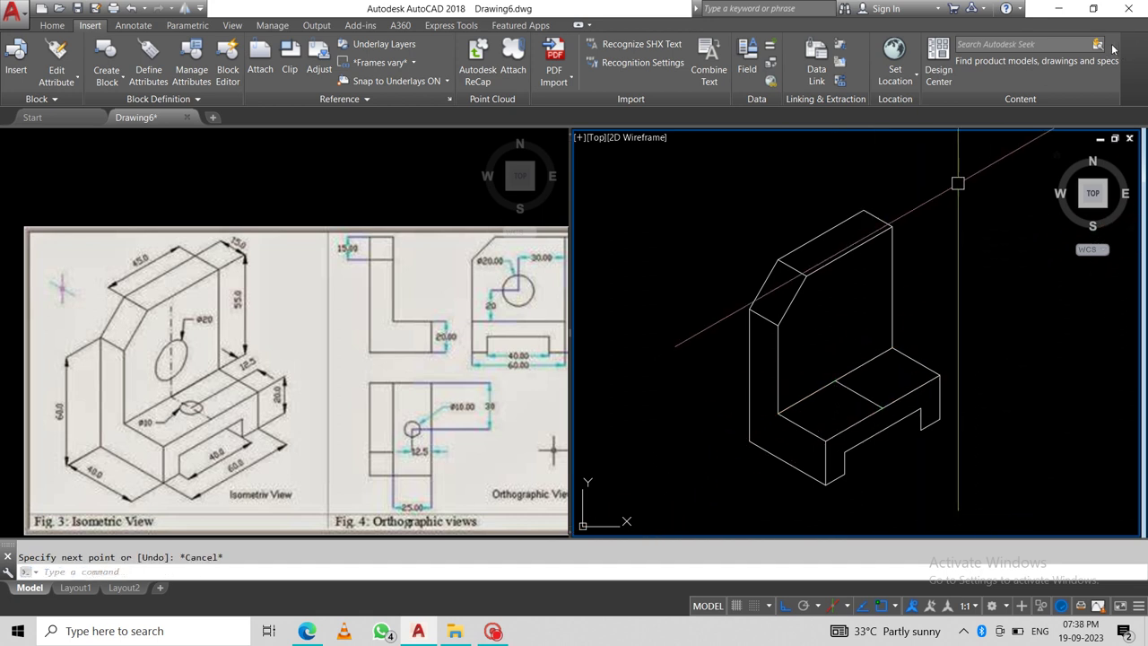
type("EL")
- Draw a radius-5 isocircle on Isoplane Top centred at the base's midpoint
key("Return")
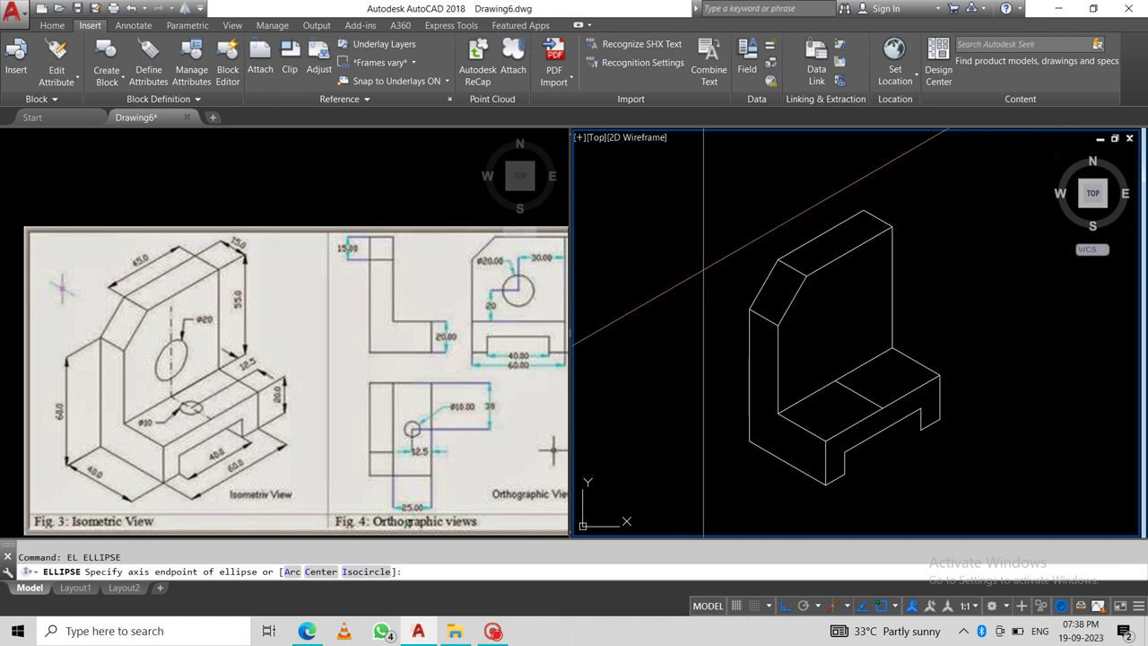
right_click(704, 276)
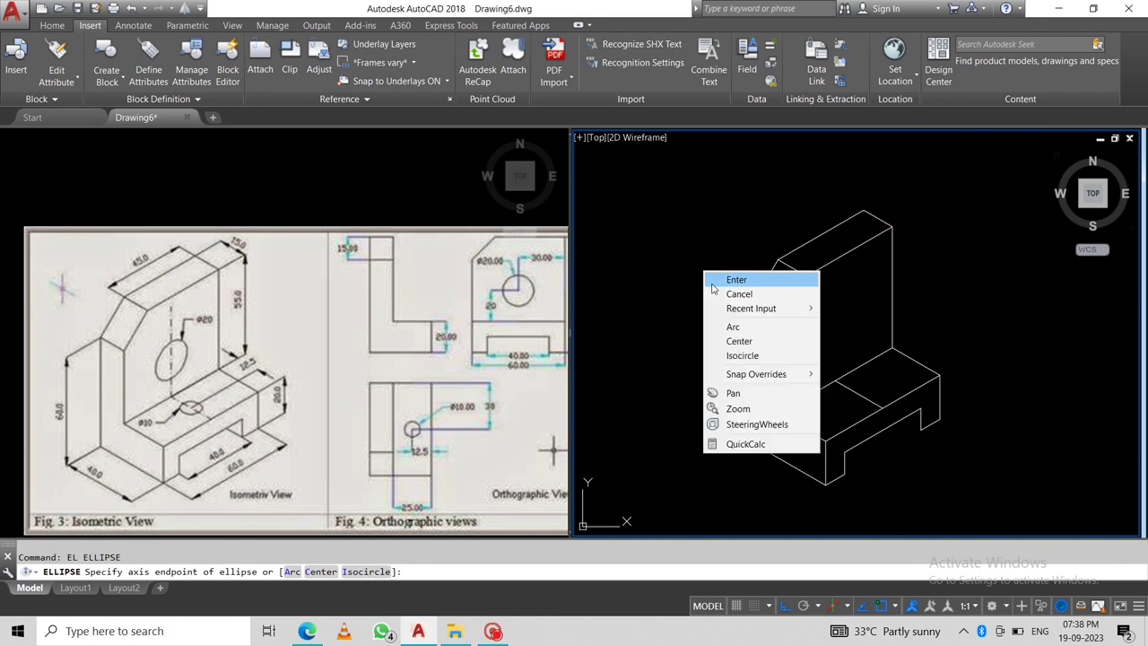
left_click(741, 354)
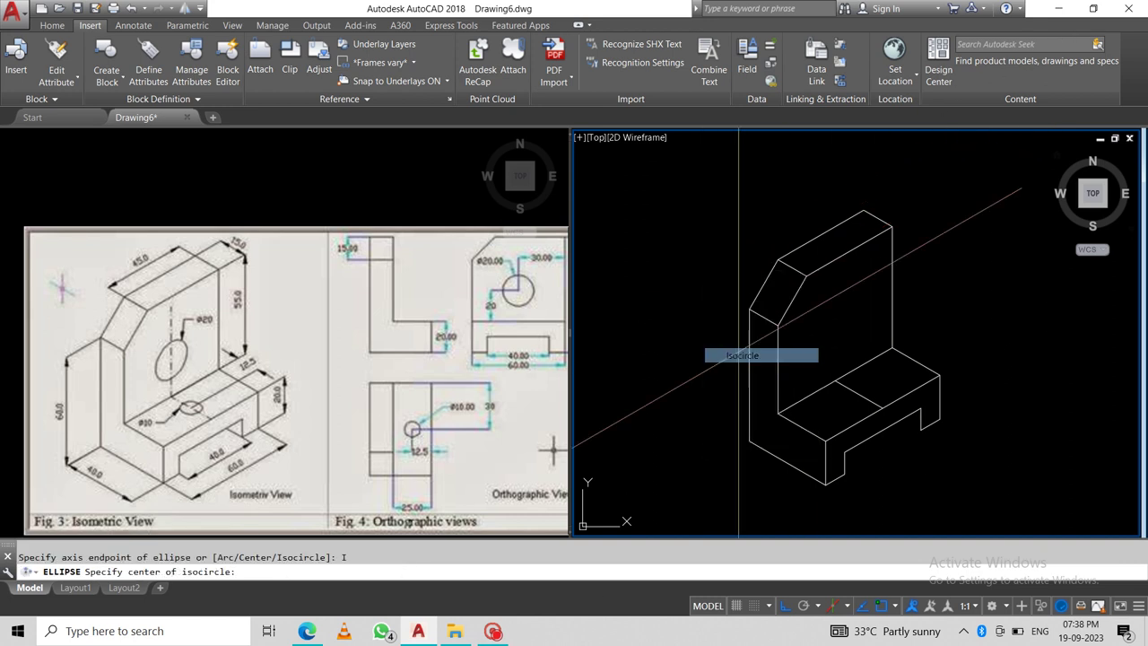
left_click(859, 395)
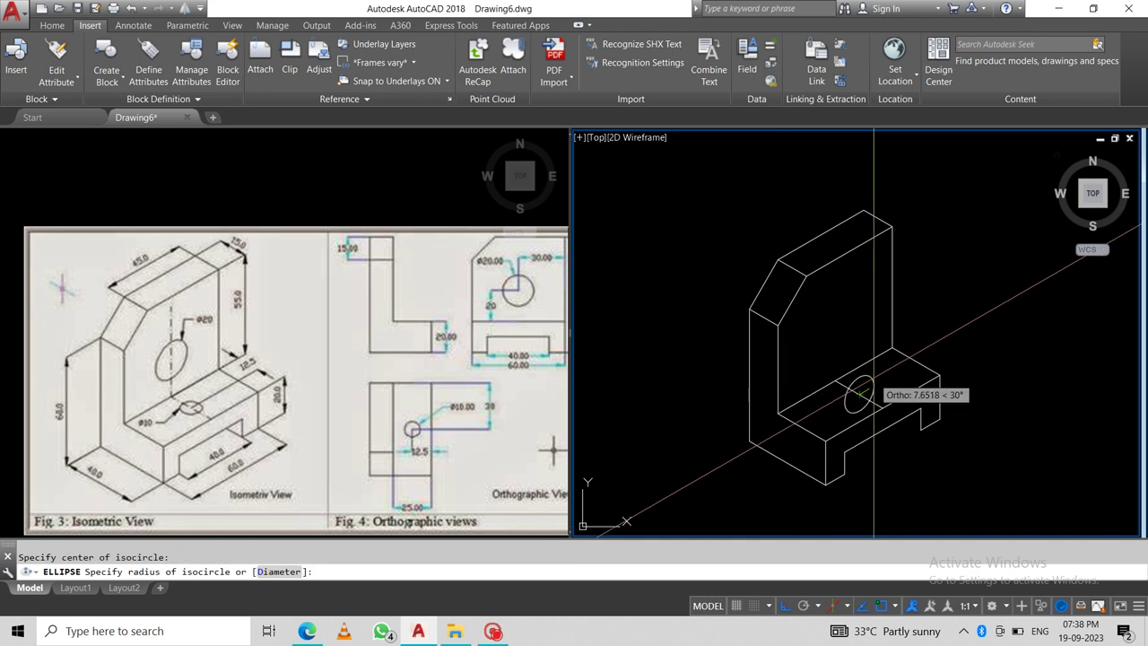
key("F5")
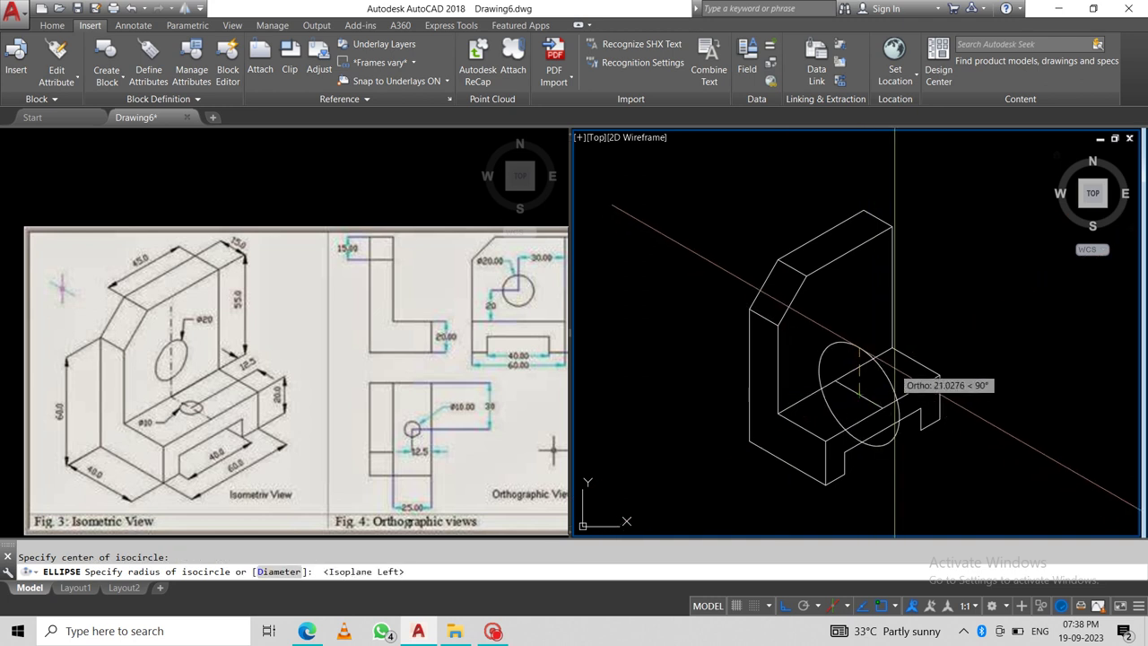
key("F5")
key("F5")
key("F5")
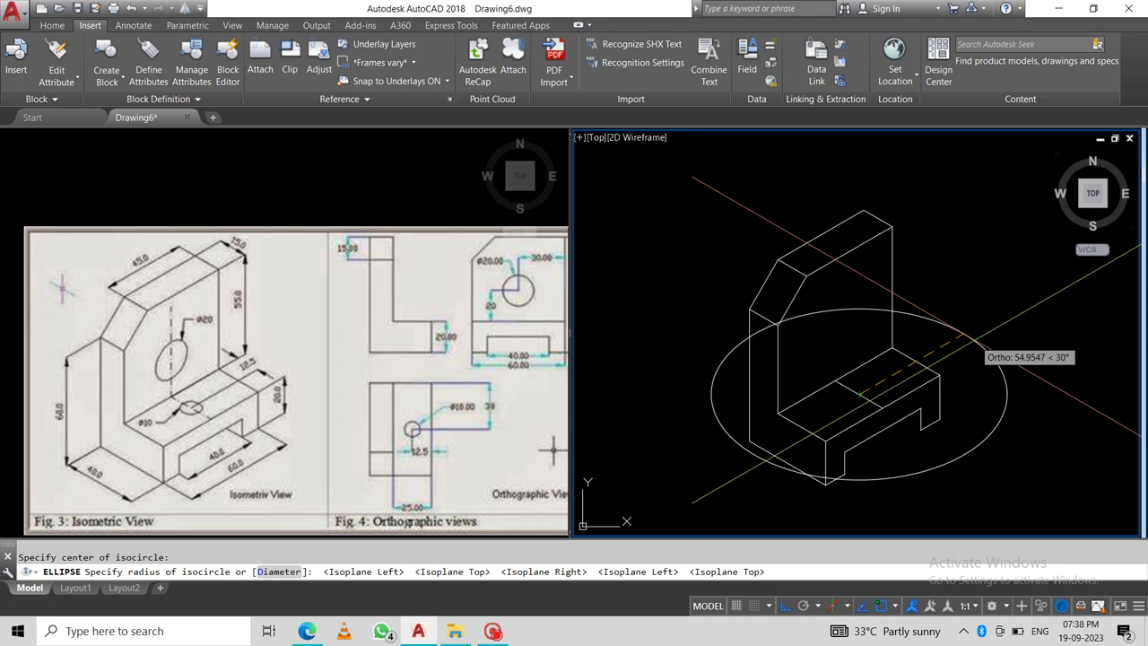
type("5")
key("Return")
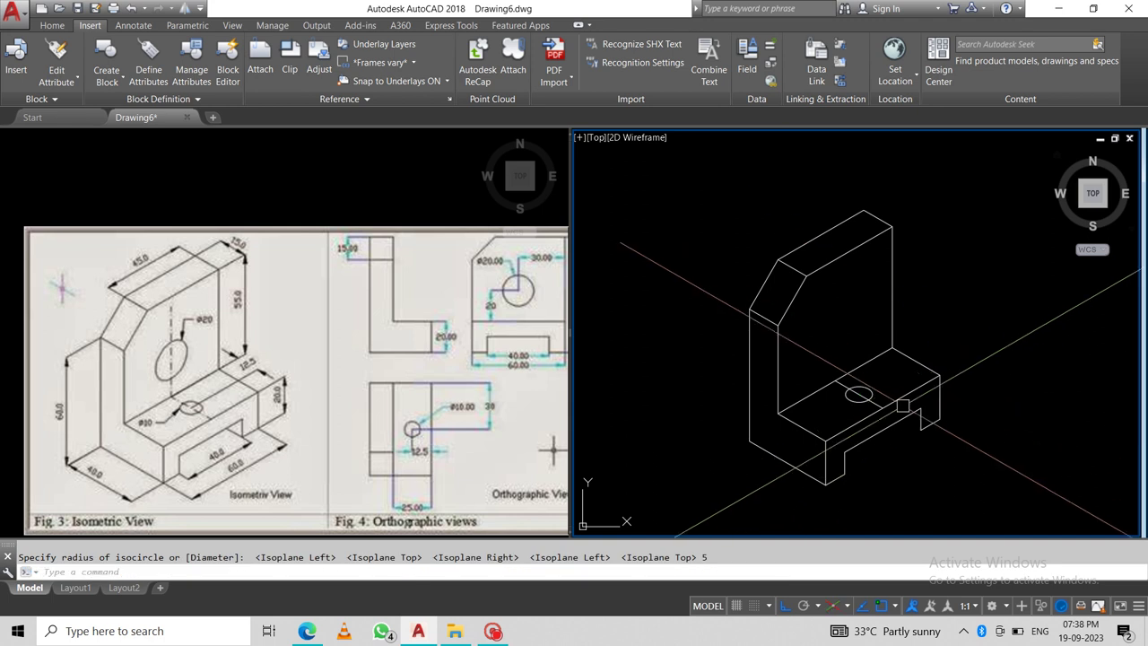
- Erase the construction line through the hole and recentre the view on the bracket
left_click(871, 394)
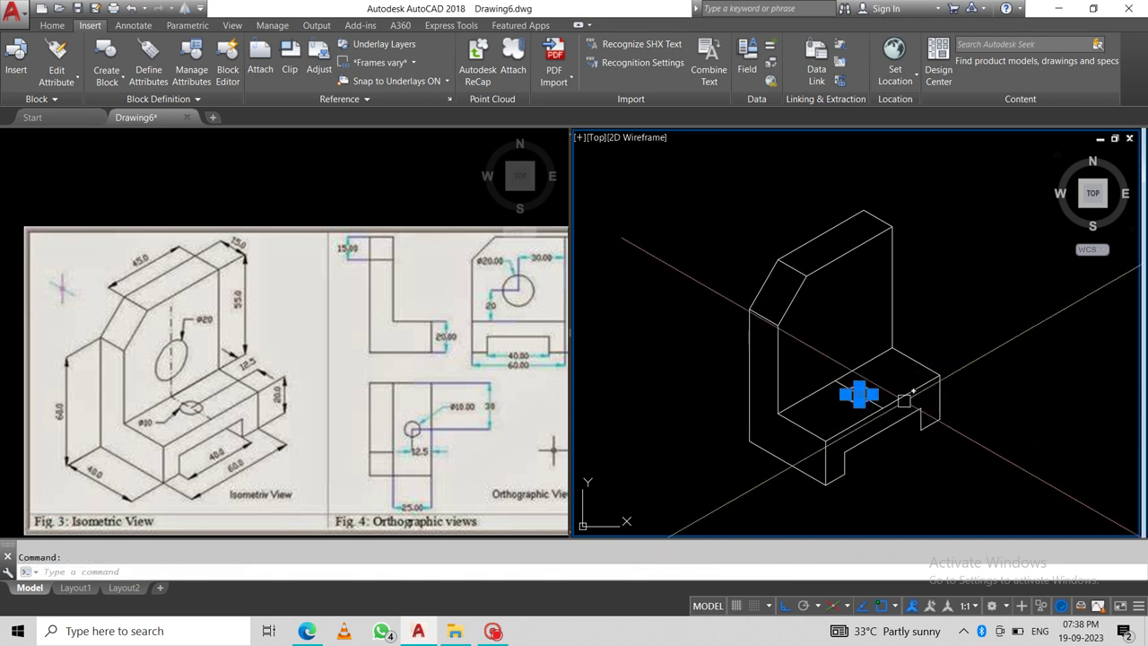
key("Escape")
scroll(907, 419, "up", 6)
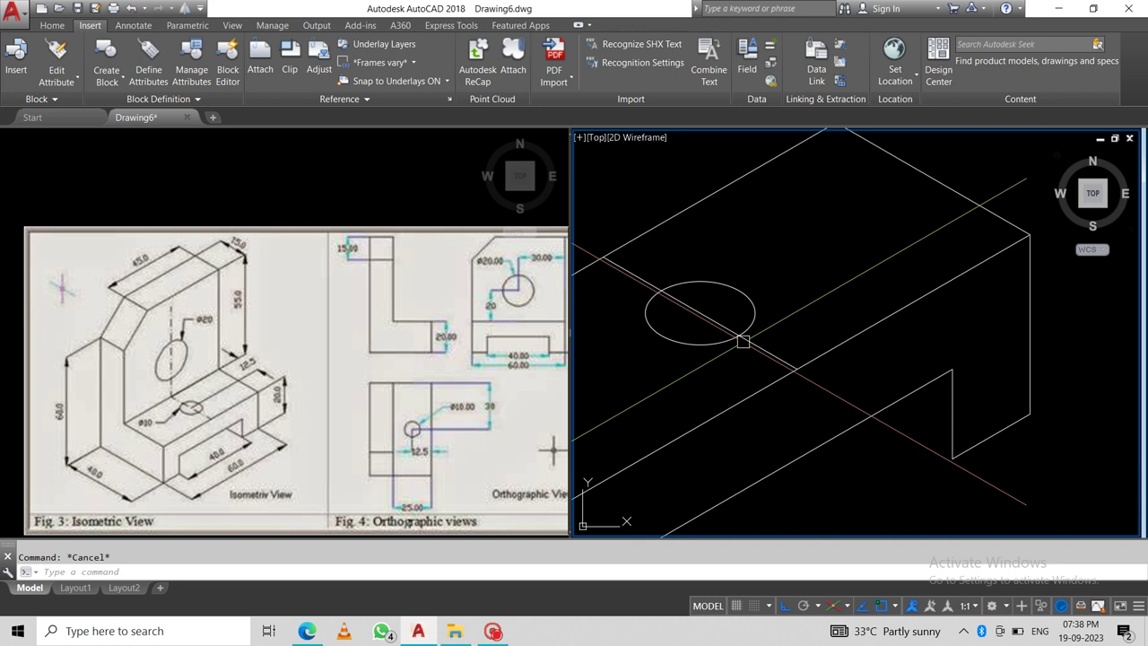
left_click(758, 352)
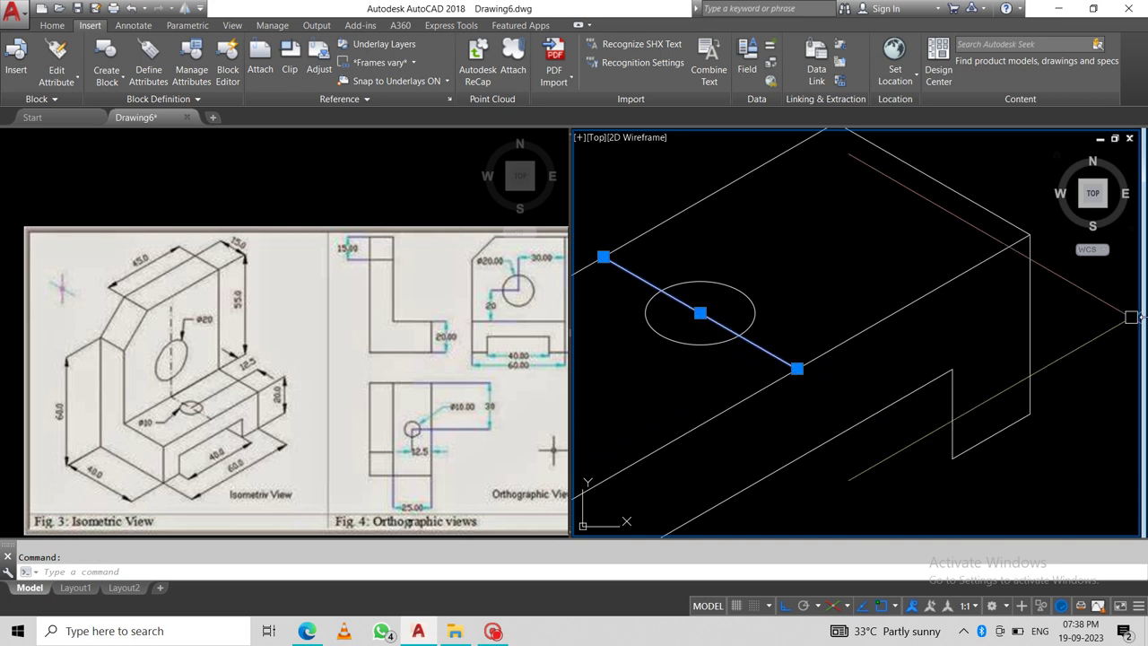
type("e")
key("Return")
scroll(1131, 317, "down", 4)
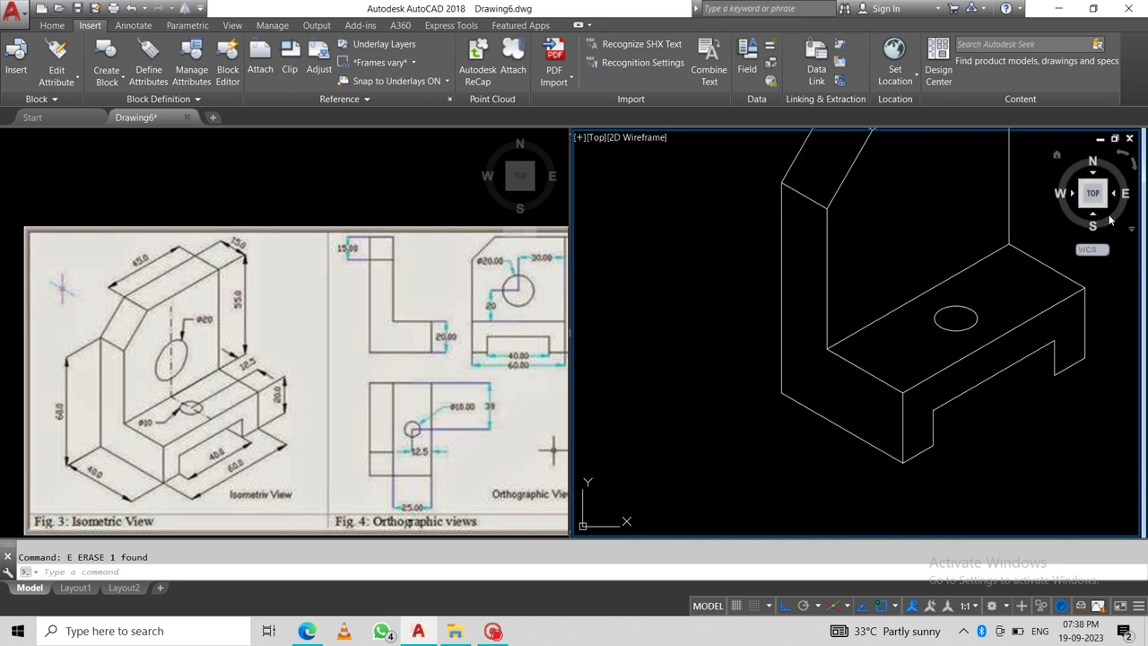
scroll(963, 318, "down", 3)
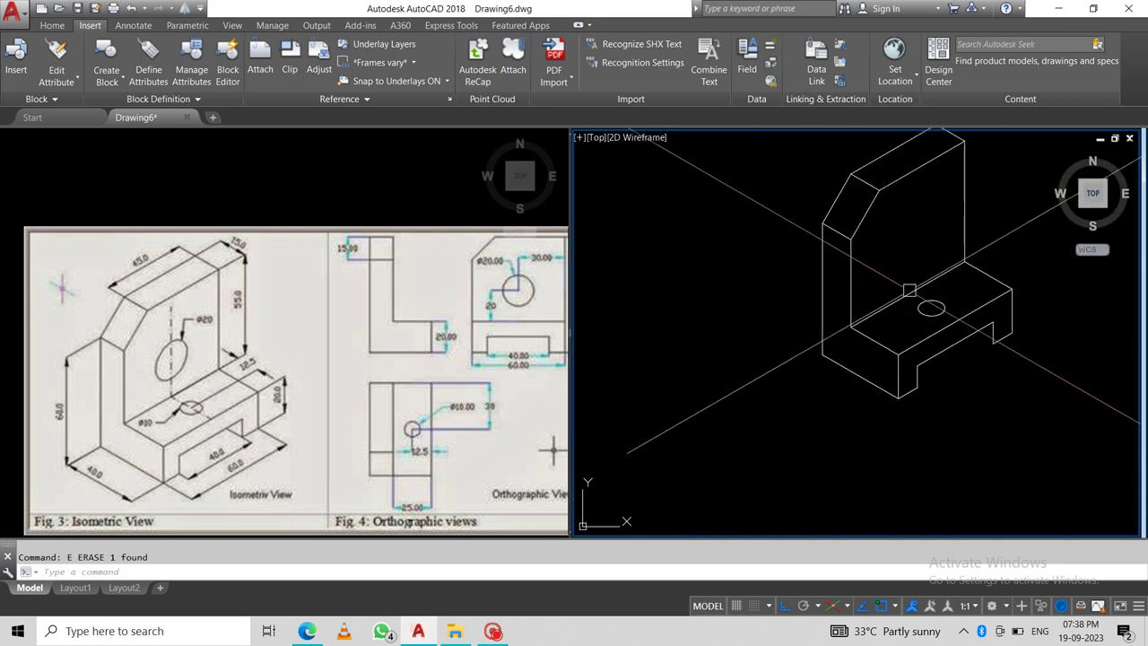
mouse_move(937, 303)
middle_mouse_down()
mouse_move(879, 305)
mouse_move(834, 326)
middle_mouse_up()
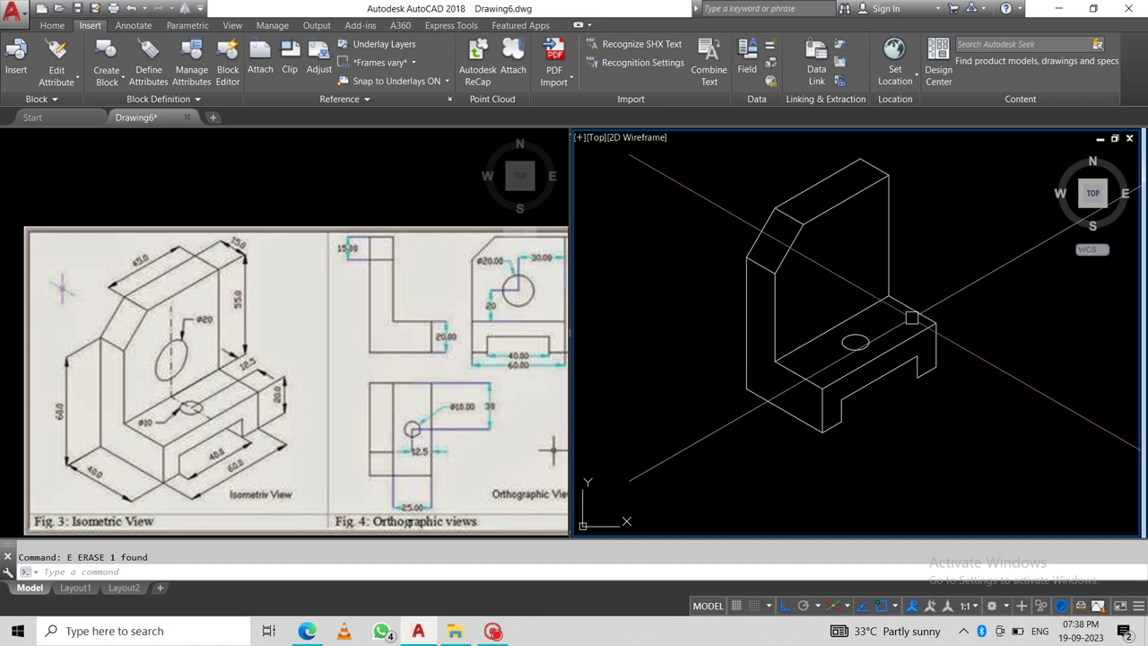
- Draw a 20-unit vertical helper line on Isoplane Right from the base
type("l")
key("Return")
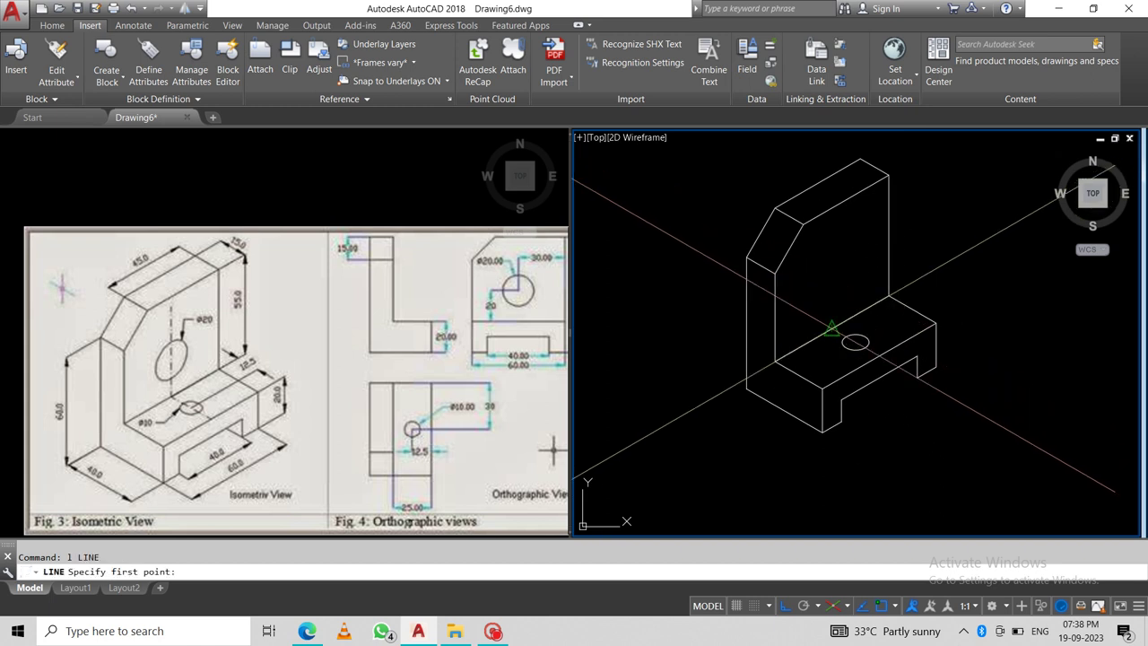
left_click(870, 303)
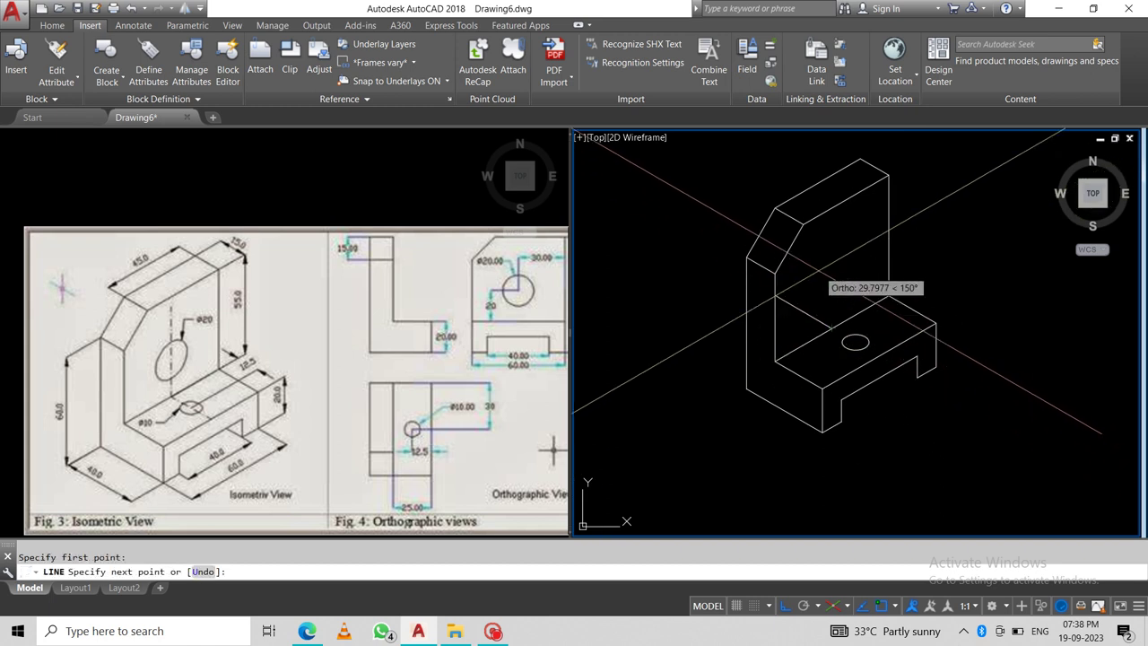
key("F5")
type("2")
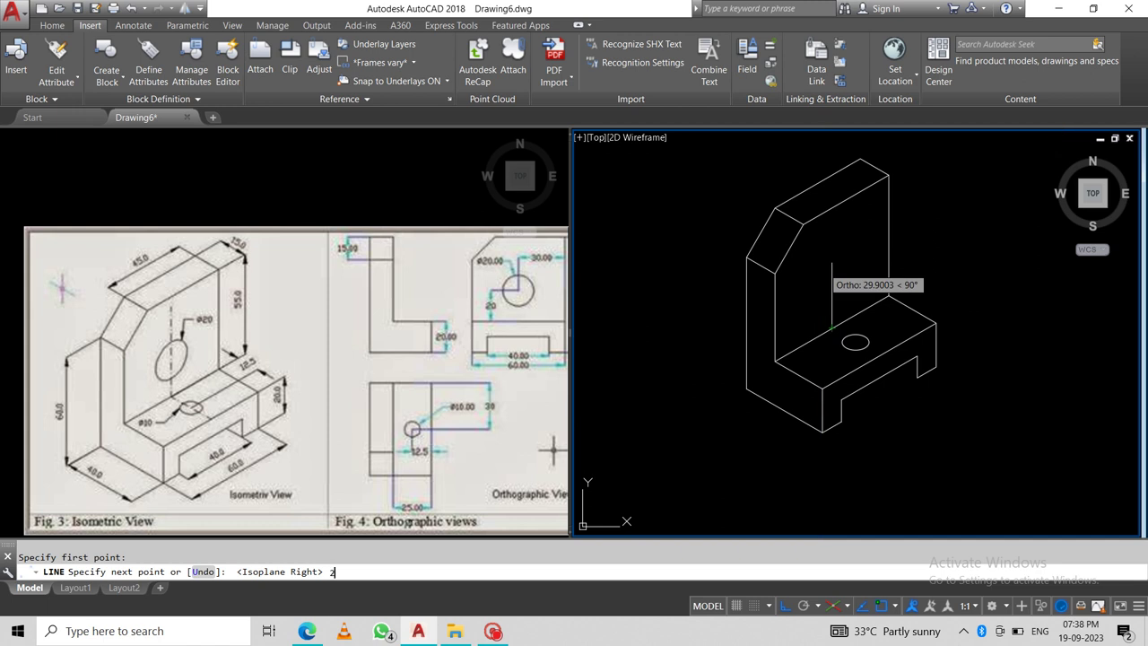
type("0")
key("Return")
key("Return")
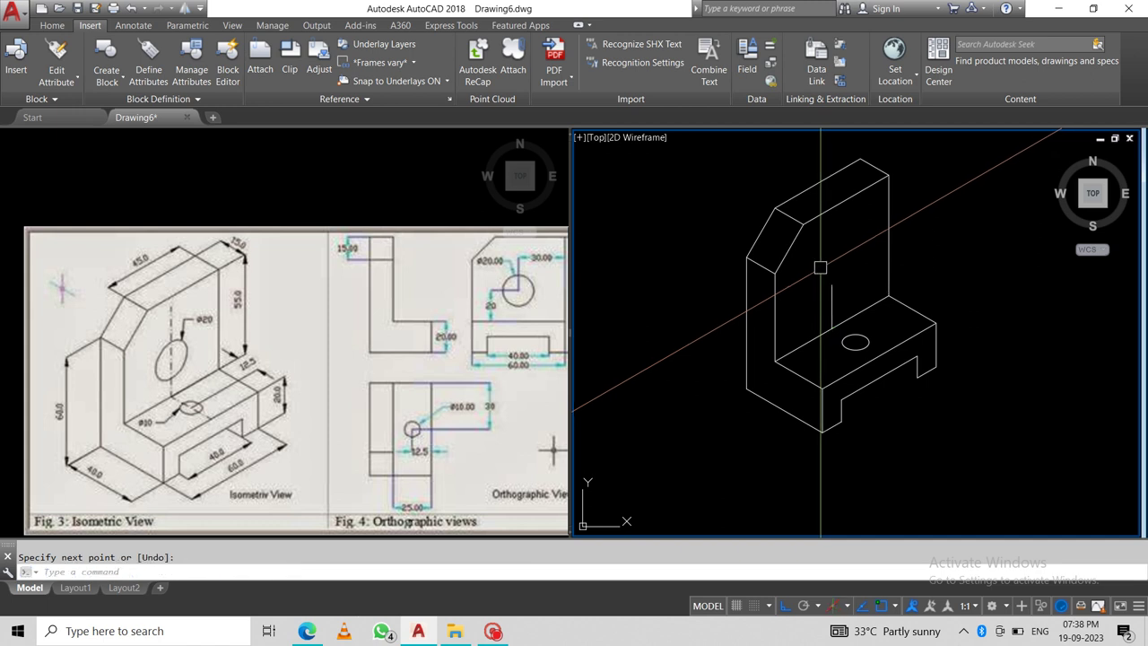
type("EL")
key("Return")
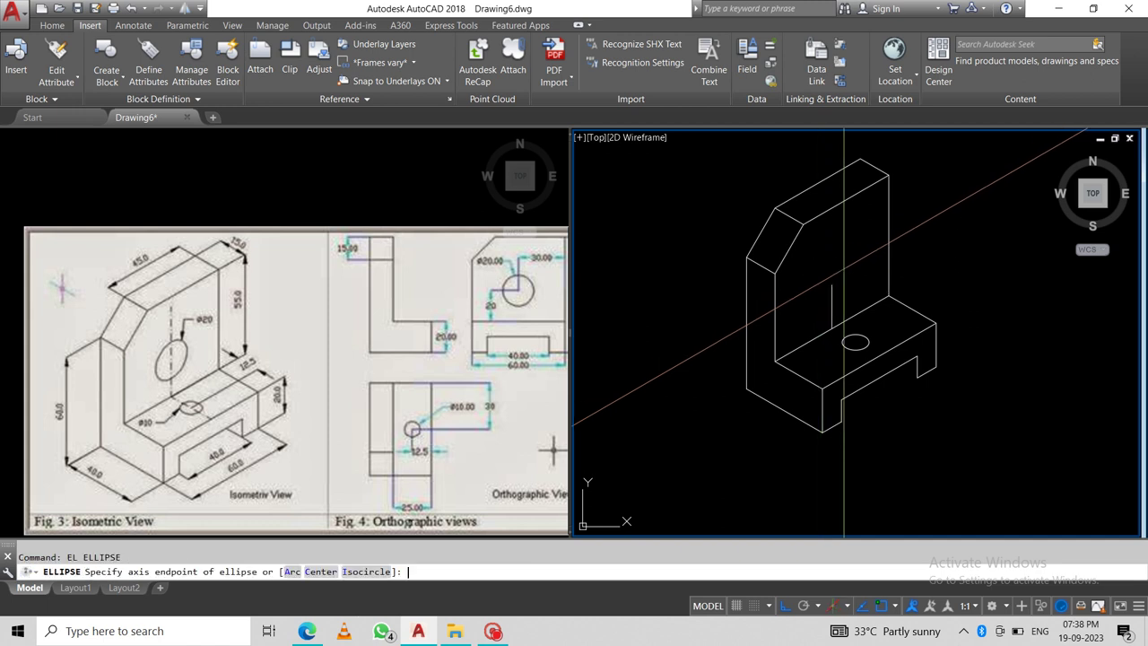
- Draw a radius-10 isocircle centred on the helper line's top end
left_click(832, 284)
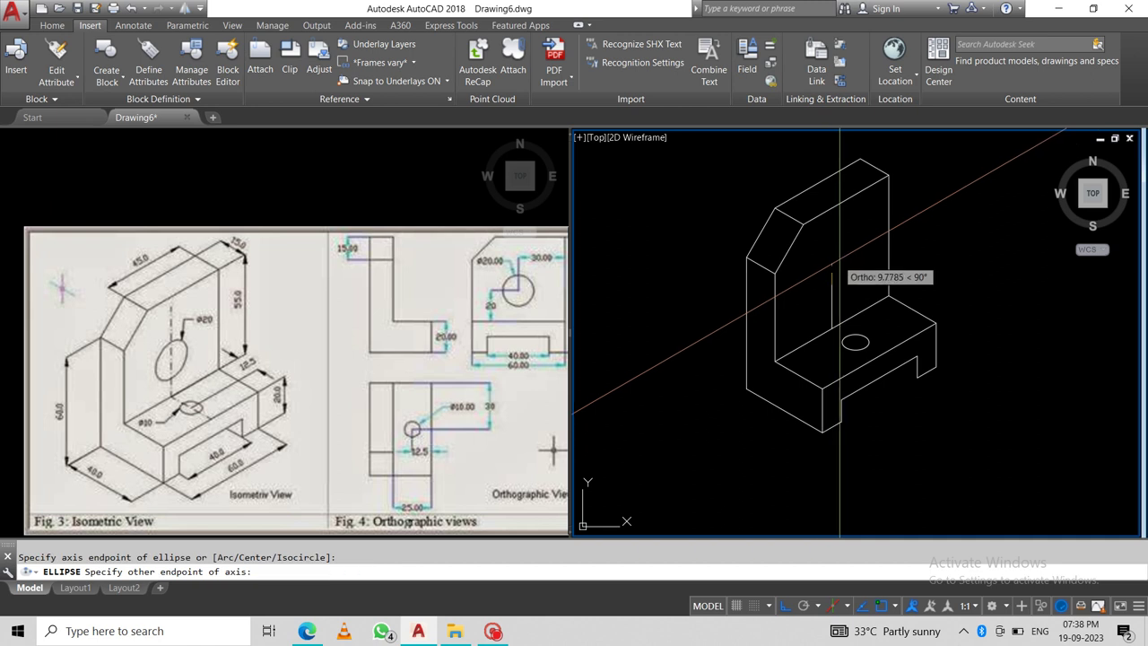
key("Return")
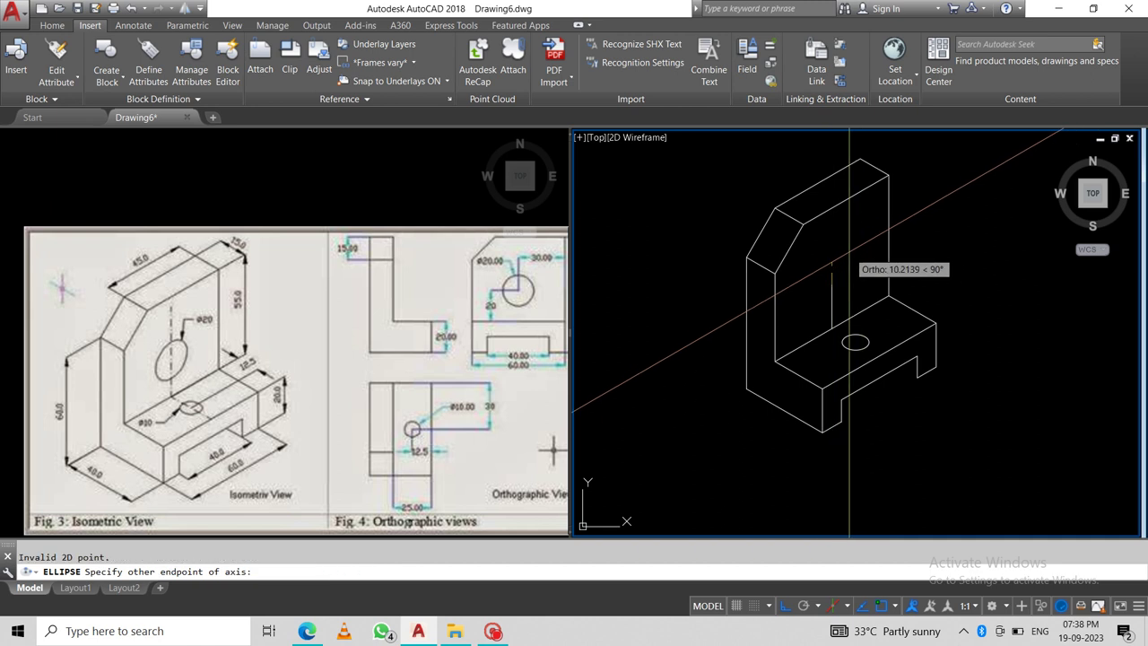
key("Escape")
key("Return")
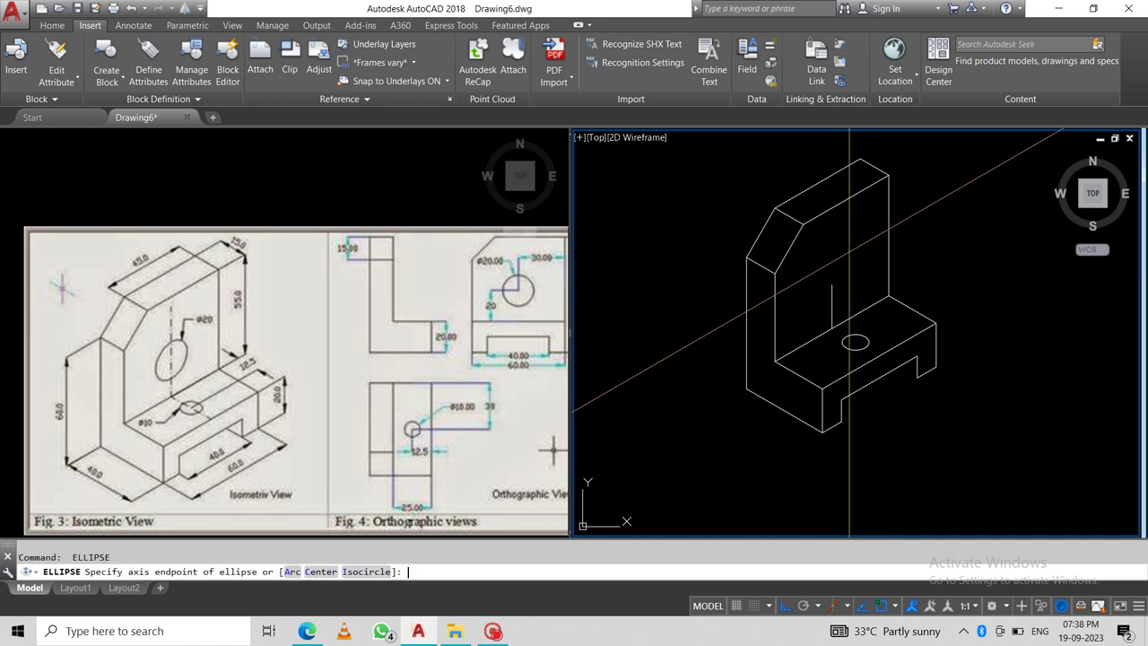
right_click(848, 253)
left_click(883, 339)
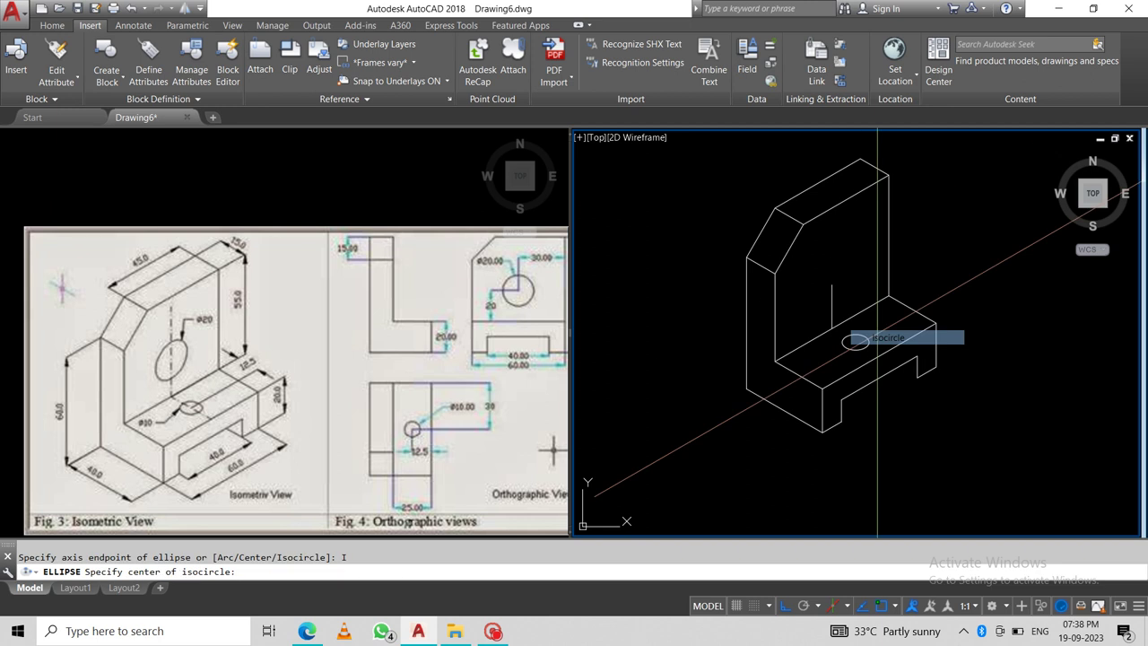
left_click(830, 285)
type("10")
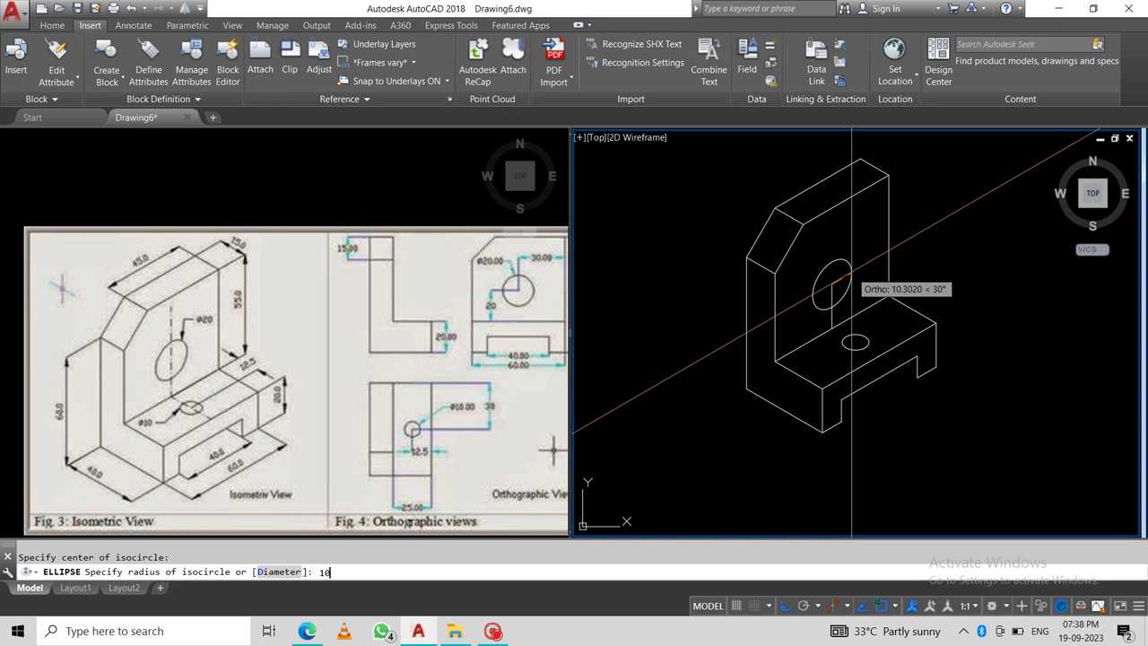
key("Return")
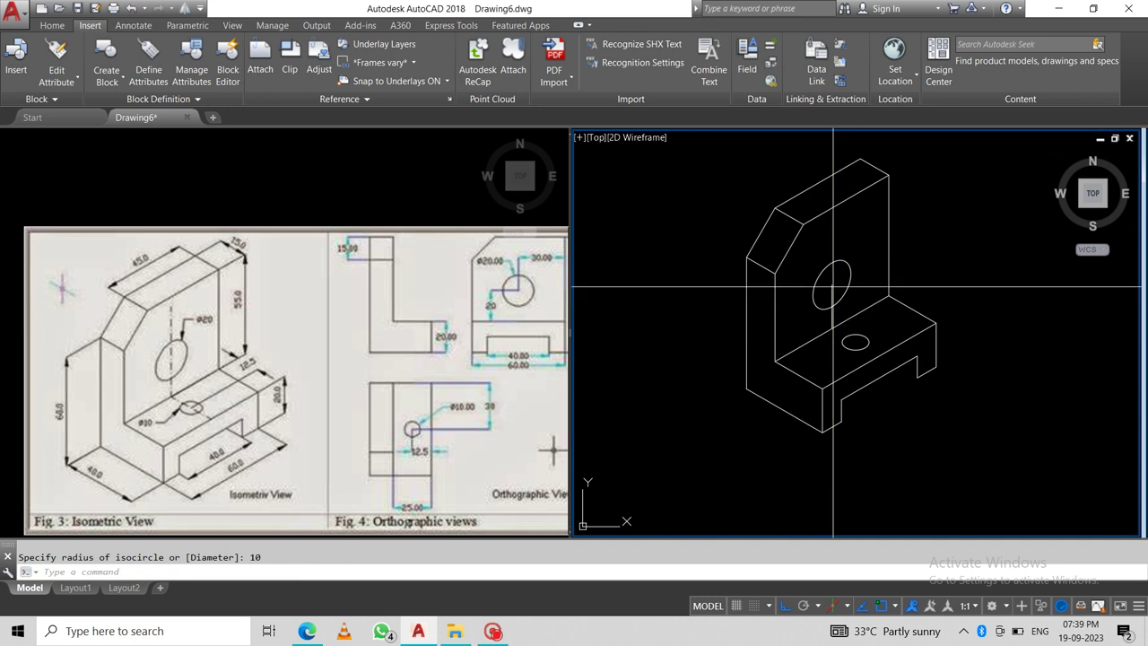
- Erase the helper vertical line inside the hole
left_click(832, 286)
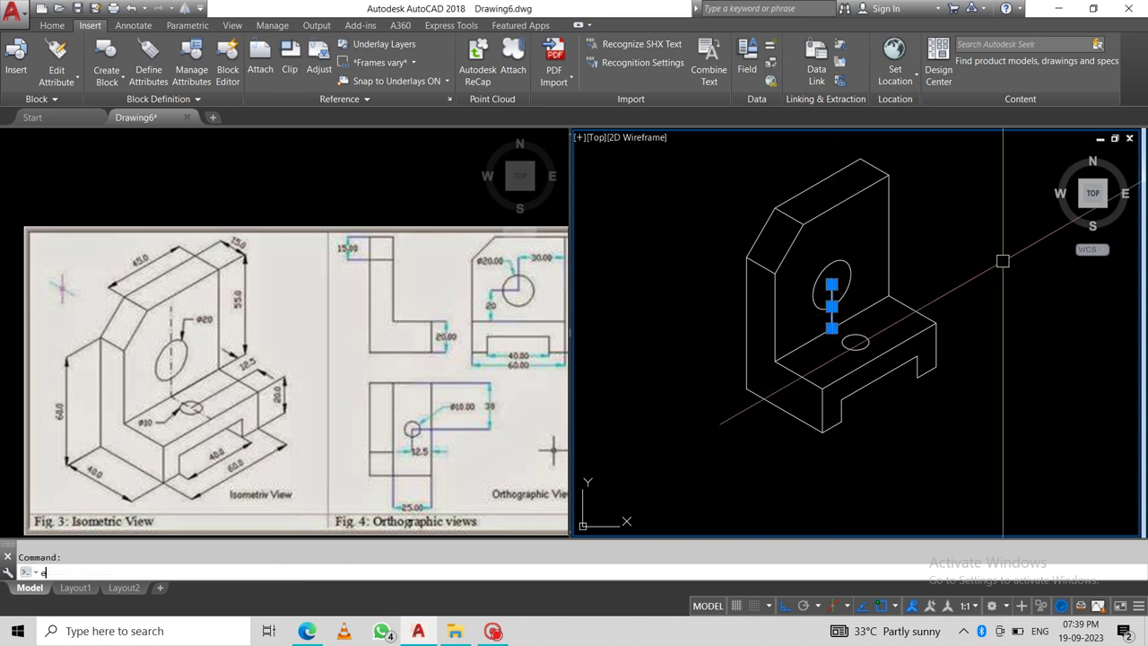
key("Return")
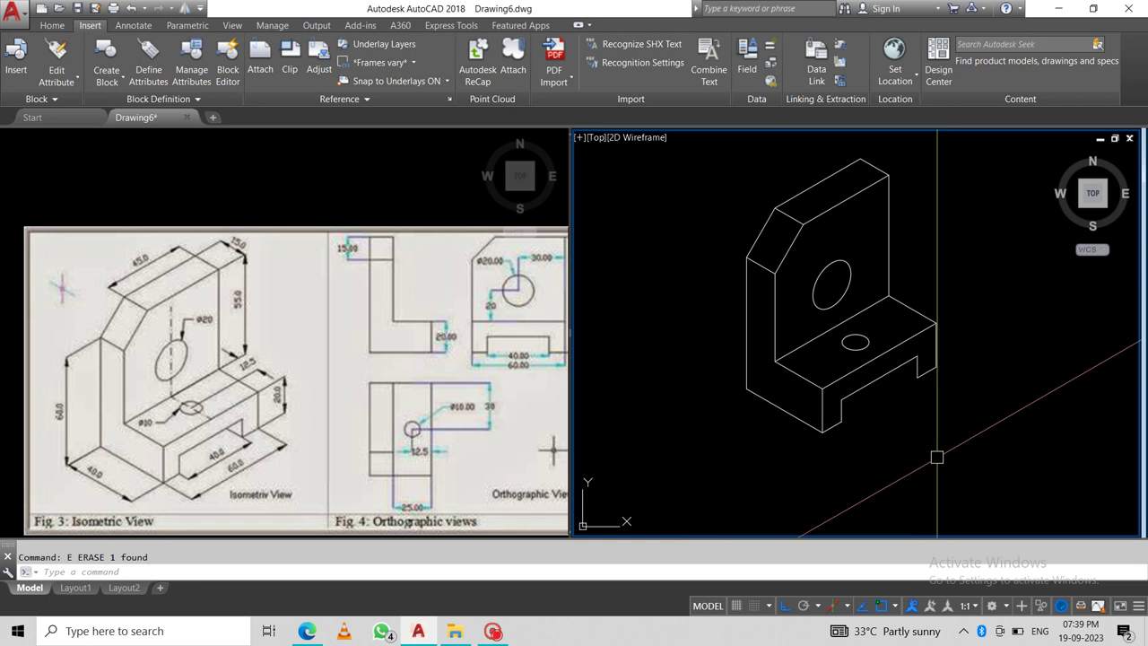
type("l")
key("Return")
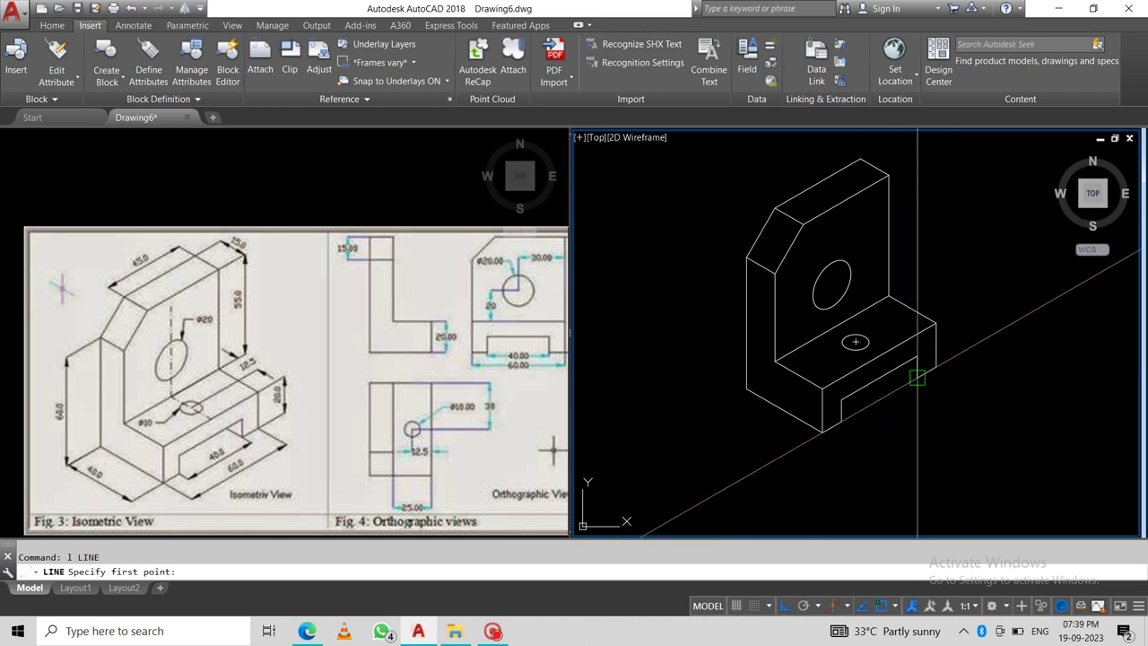
- Draw a short line from the base corner endpoint to a point near the notch
left_click(916, 377)
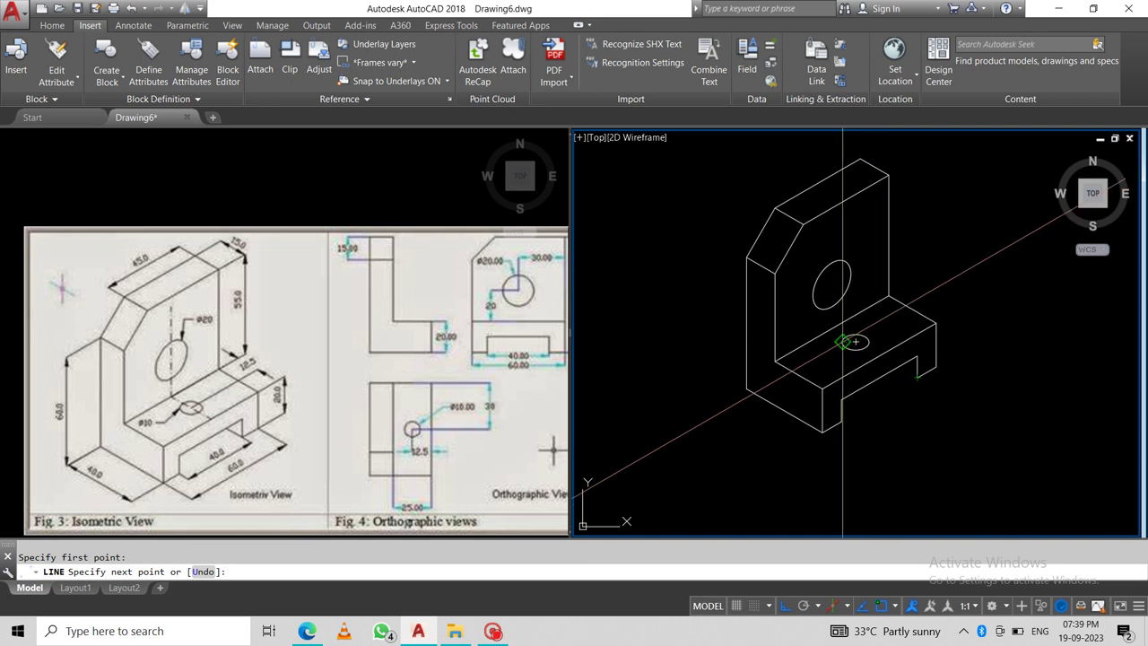
scroll(899, 363, "up", 5)
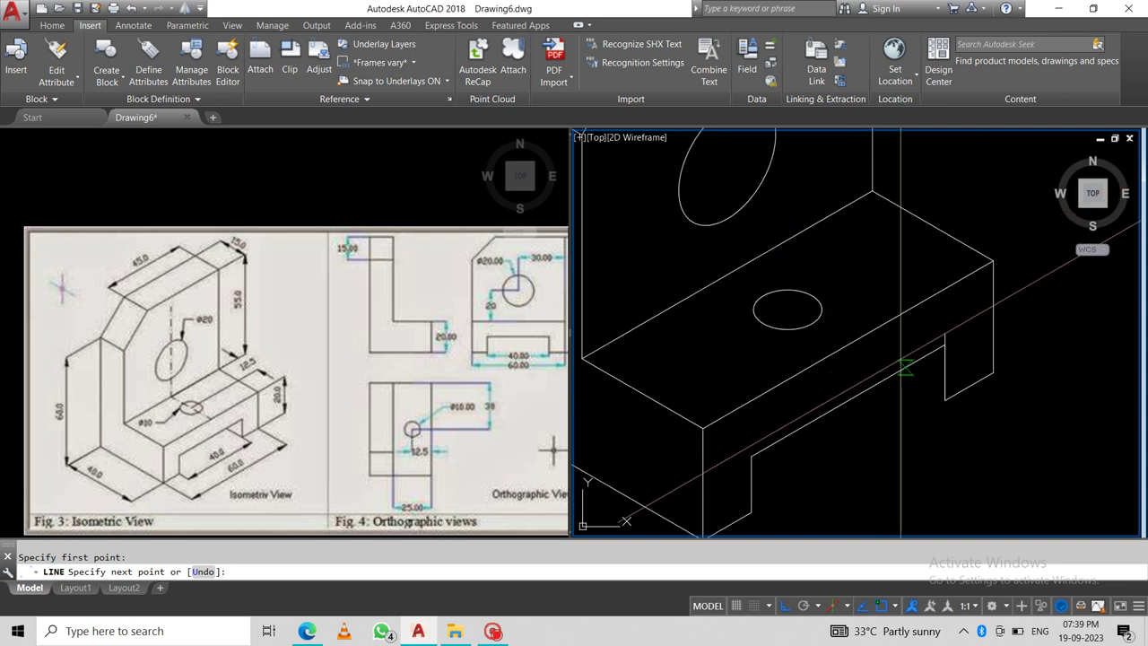
left_click(903, 368)
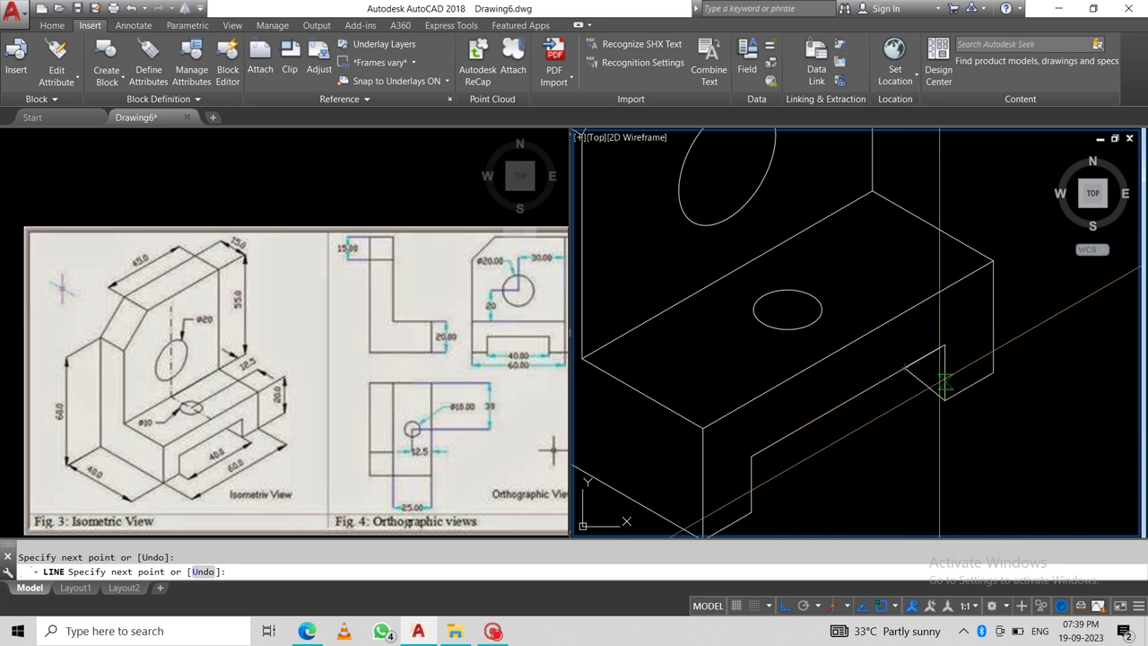
key("Escape")
scroll(945, 383, "down", 3)
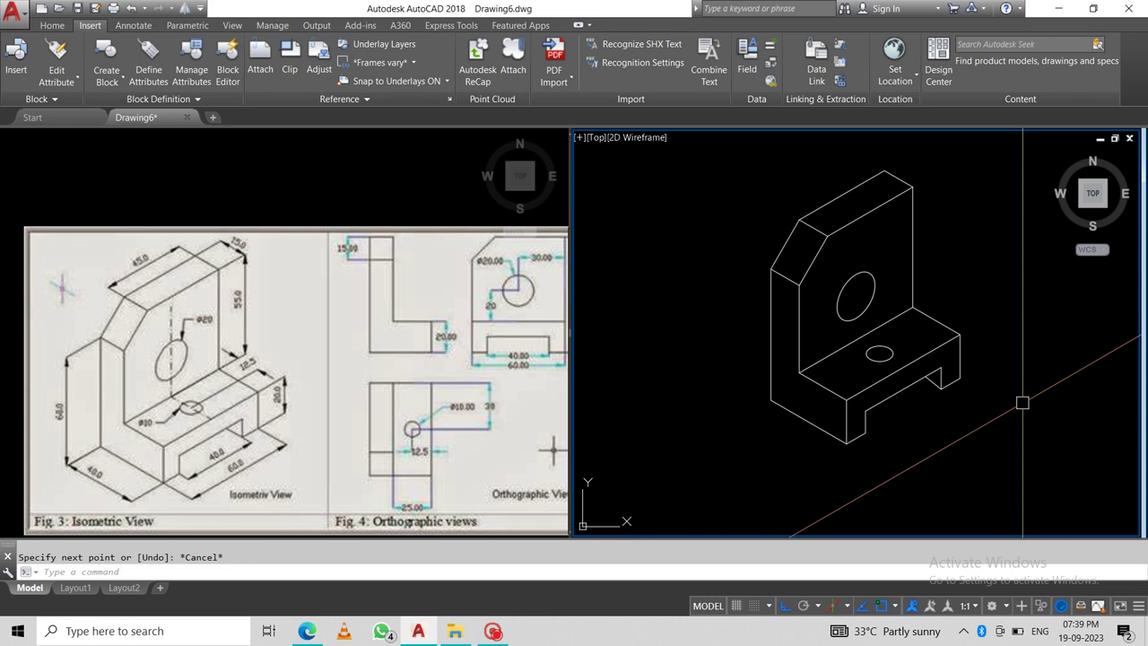
left_click(495, 631)
left_click(59, 115)
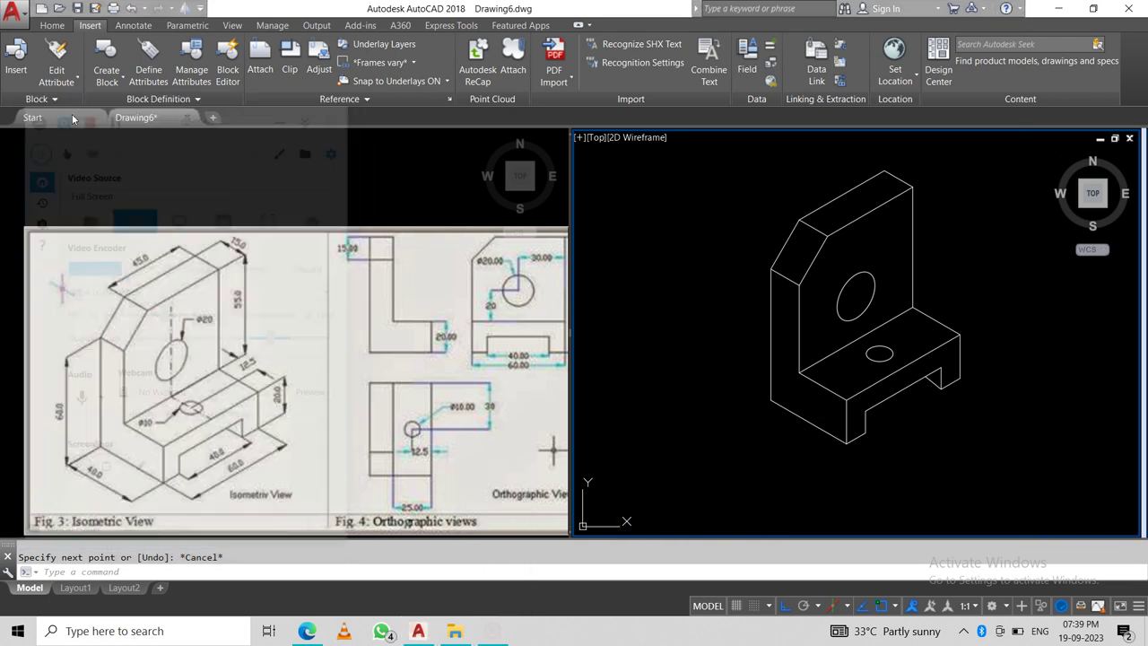